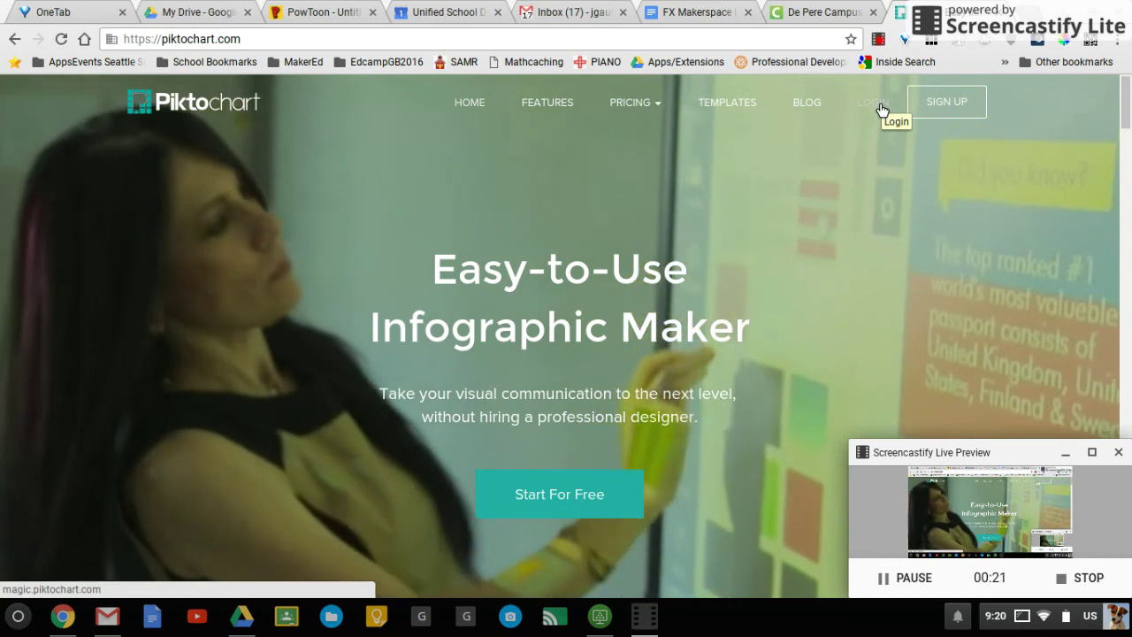
- Log in to Piktochart with the Google account and allow access
click(875, 103)
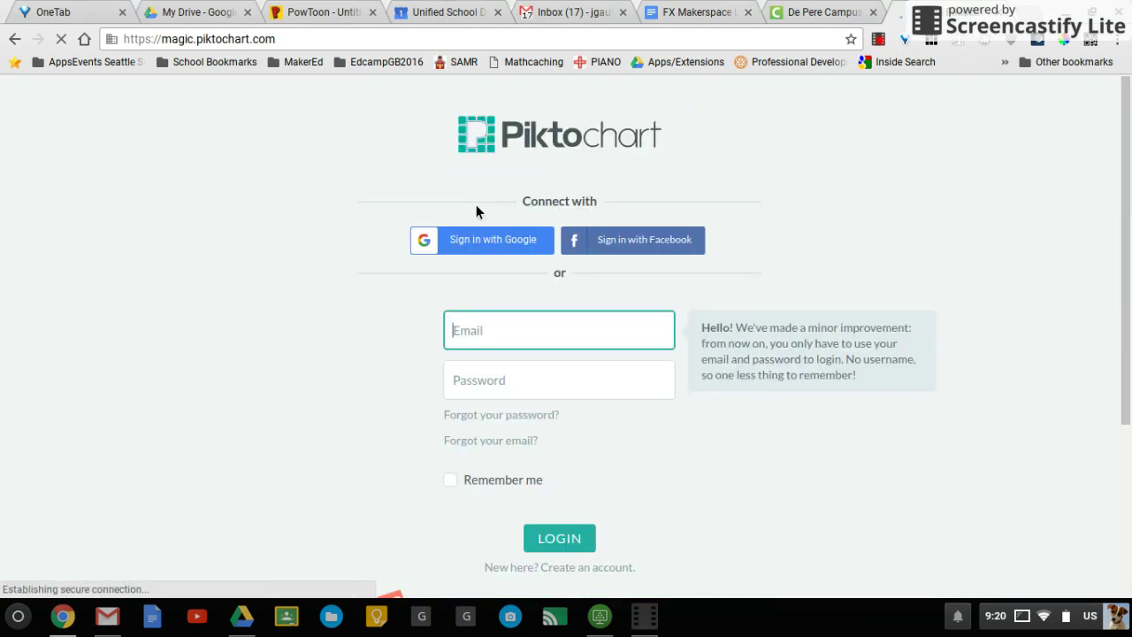
click(469, 246)
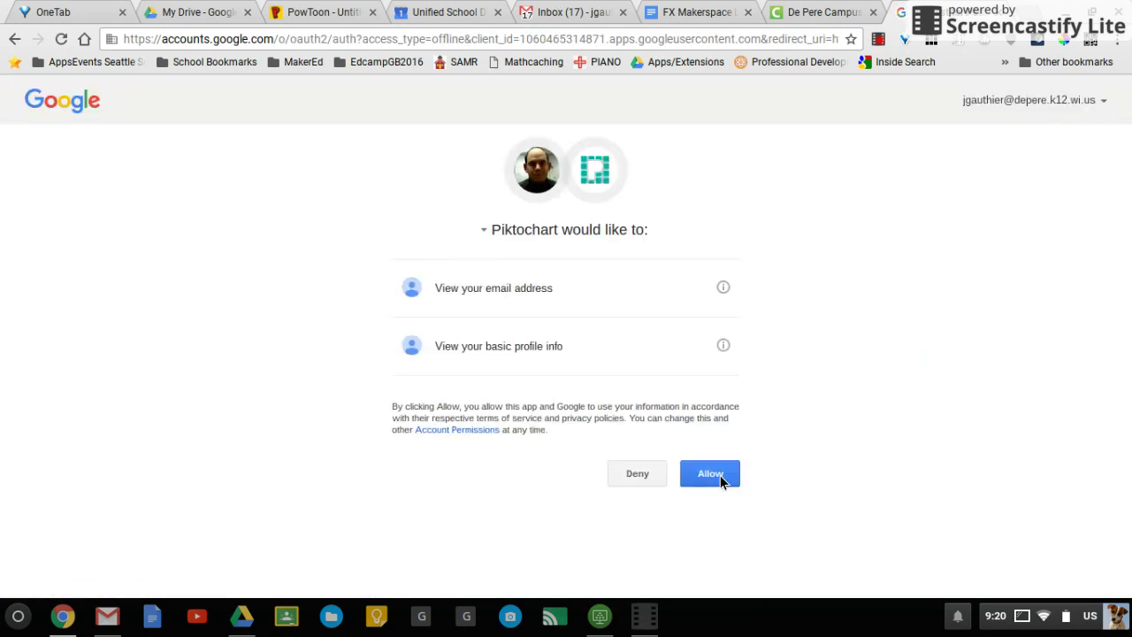
click(719, 477)
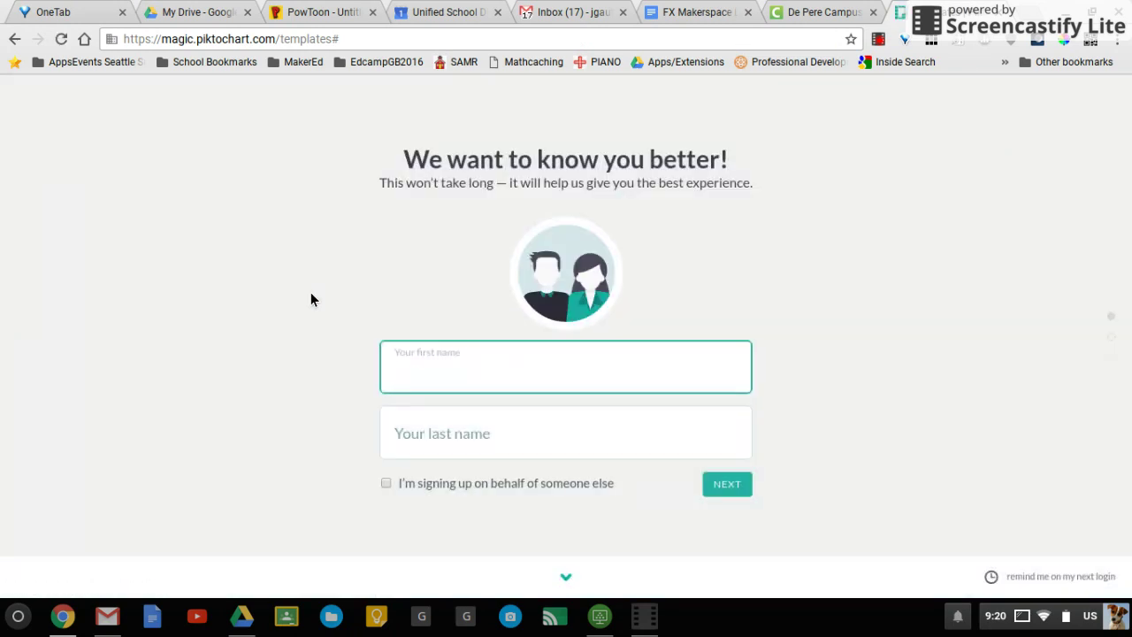
- Postpone the profile questions until next login and go to the template gallery
scroll(358, 275, down, 2)
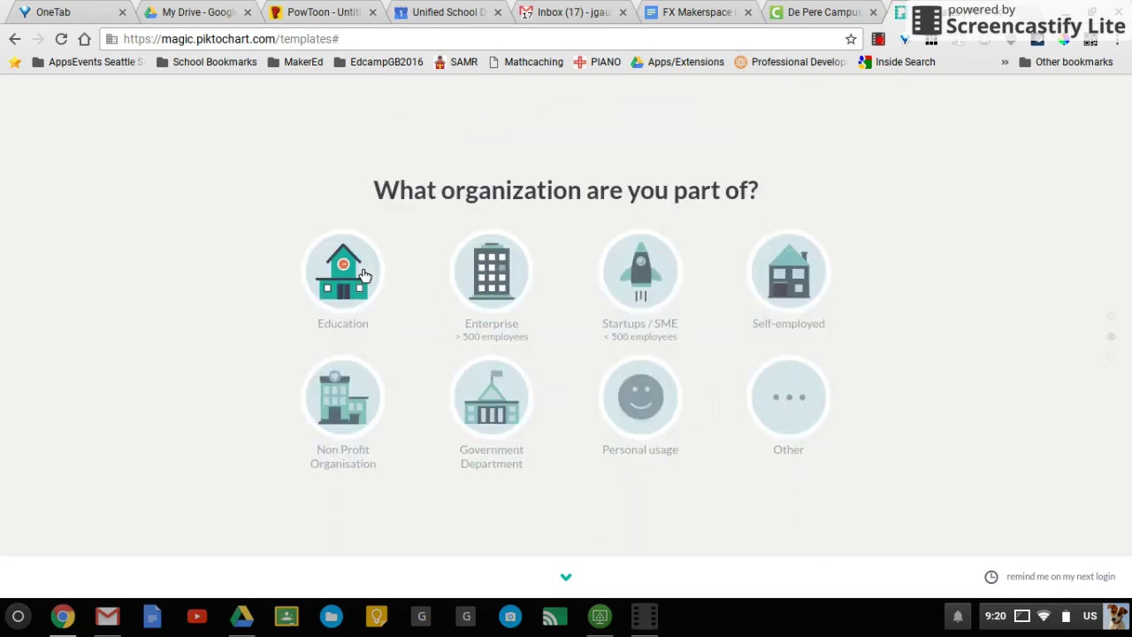
scroll(358, 275, up, 2)
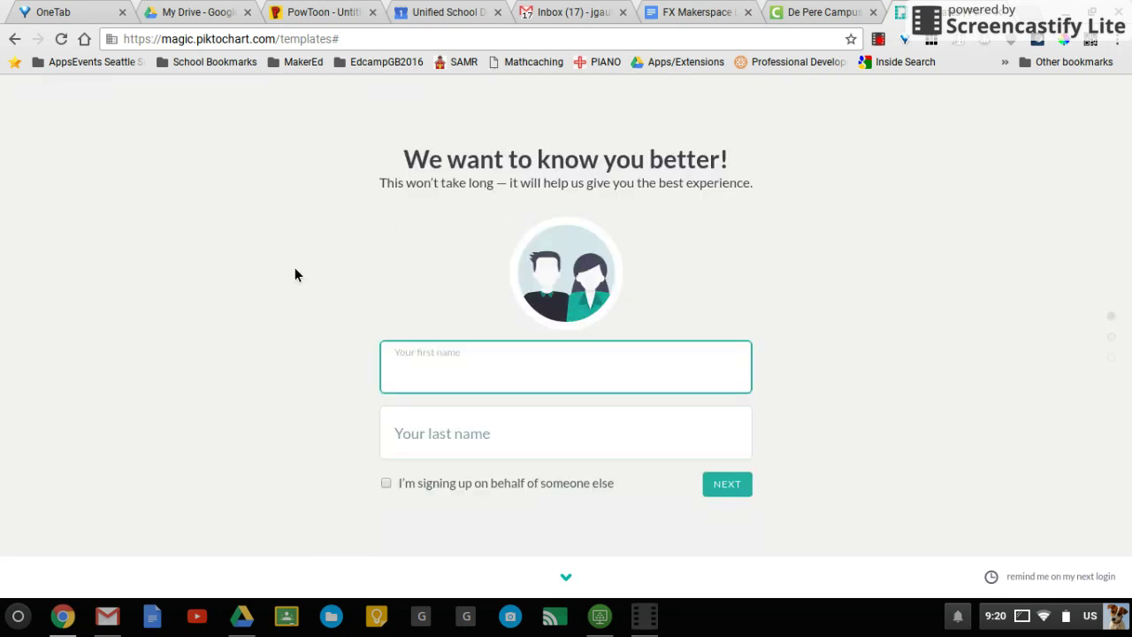
scroll(296, 275, down, 2)
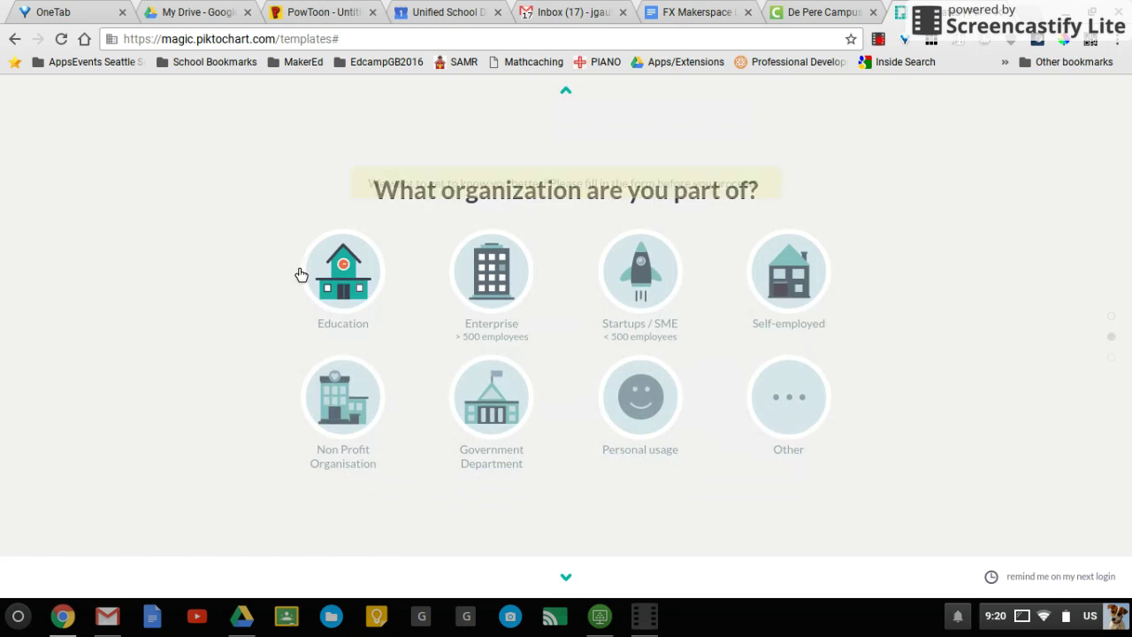
click(1052, 584)
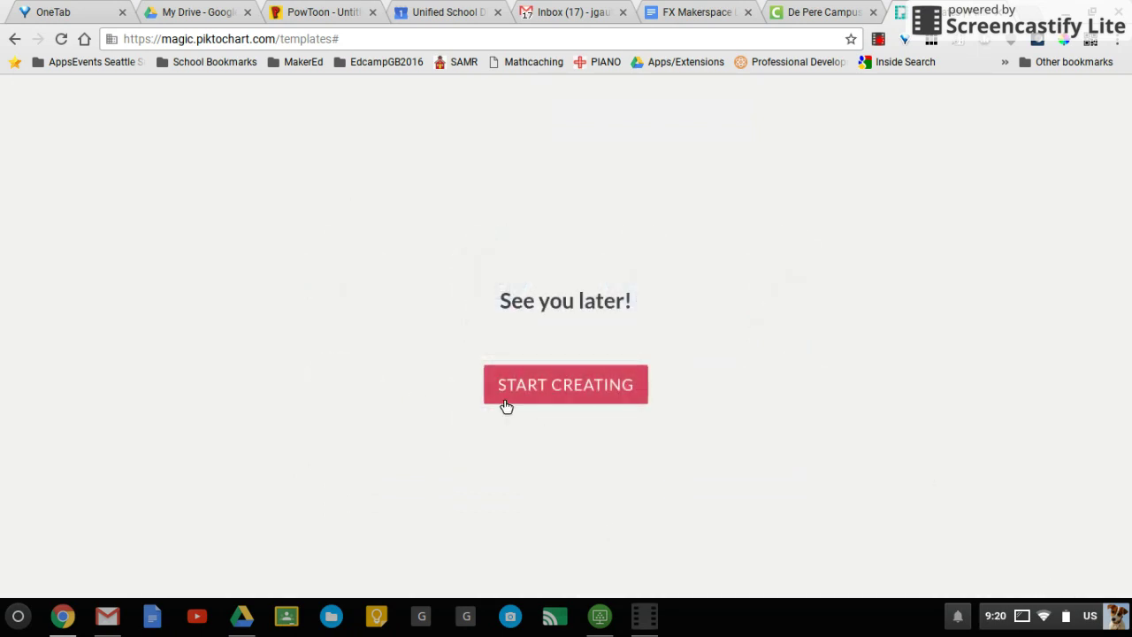
click(566, 395)
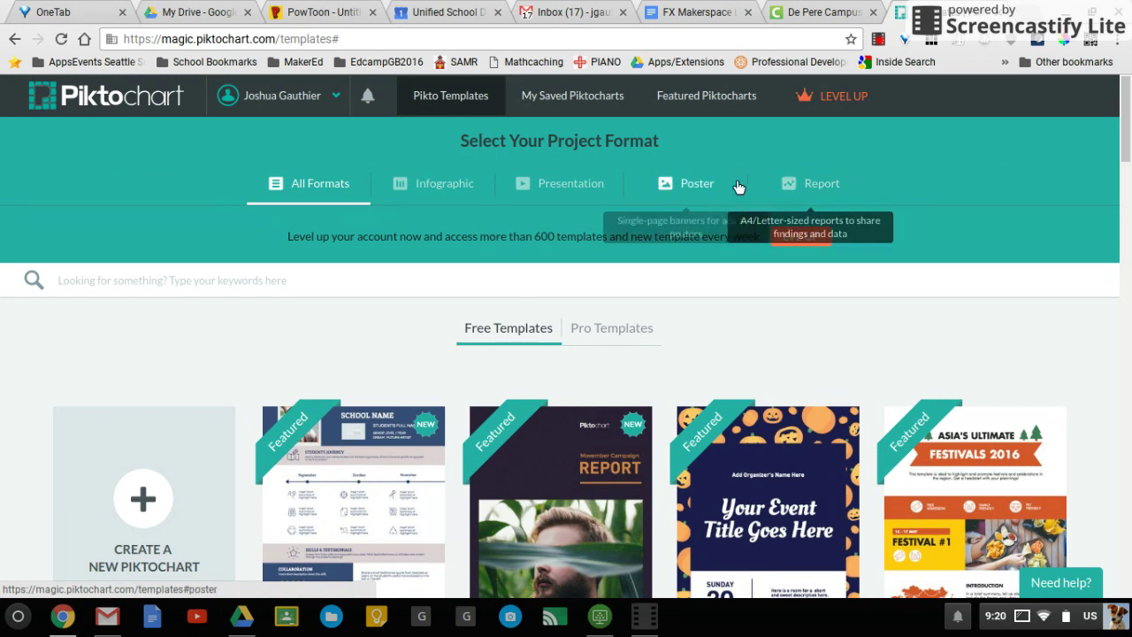
- Filter to Infographic templates and start a blank Create Your Own infographic
click(463, 190)
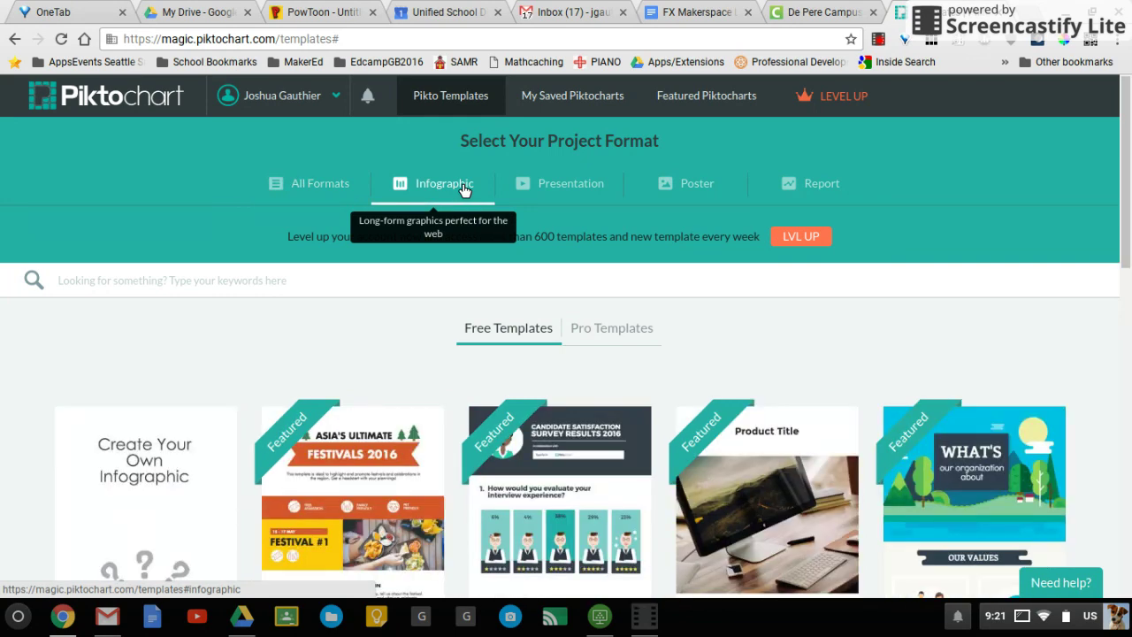
scroll(397, 283, down, 5)
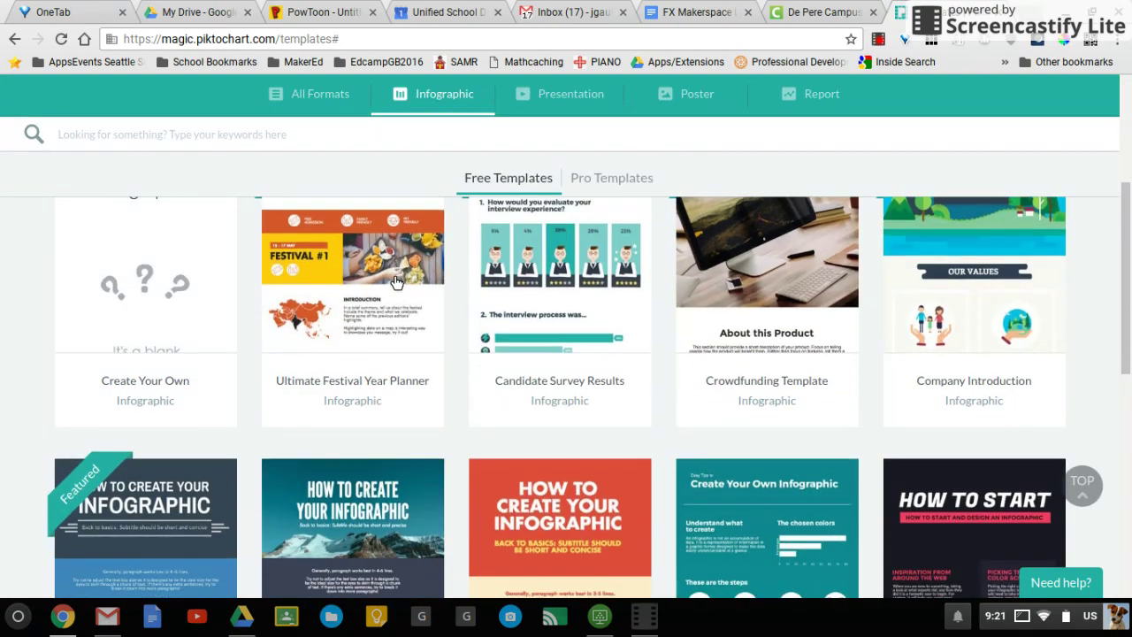
scroll(395, 282, up, 1)
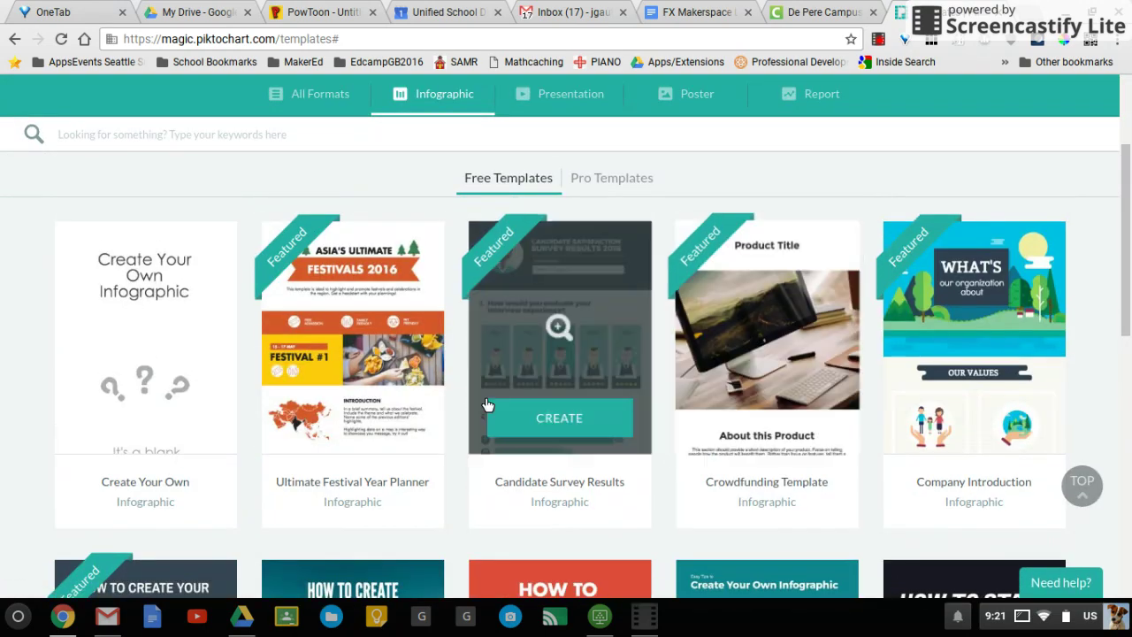
scroll(485, 404, down, 1)
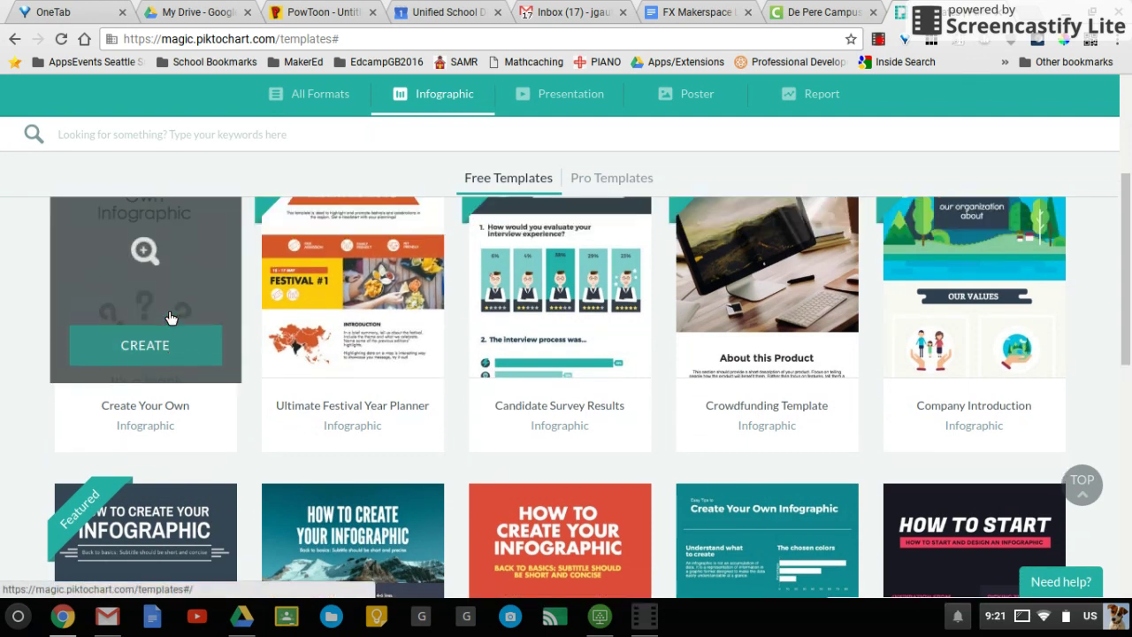
scroll(168, 372, up, 1)
click(155, 412)
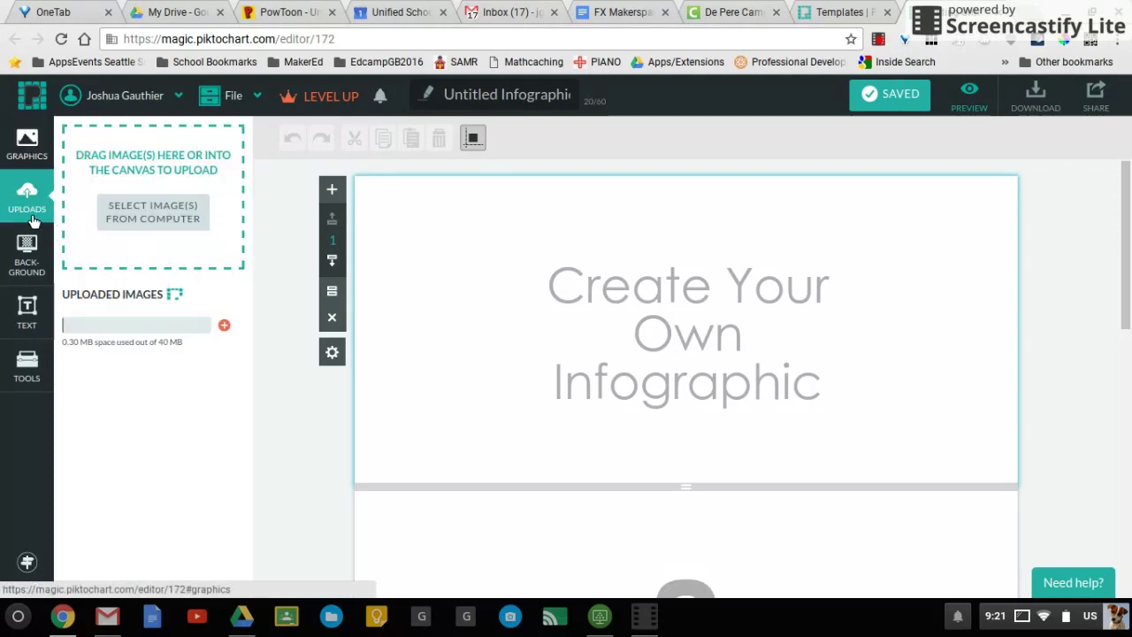
- Give the first block the orange-and-white striped background, then bring up the chart, map and video tools
click(27, 262)
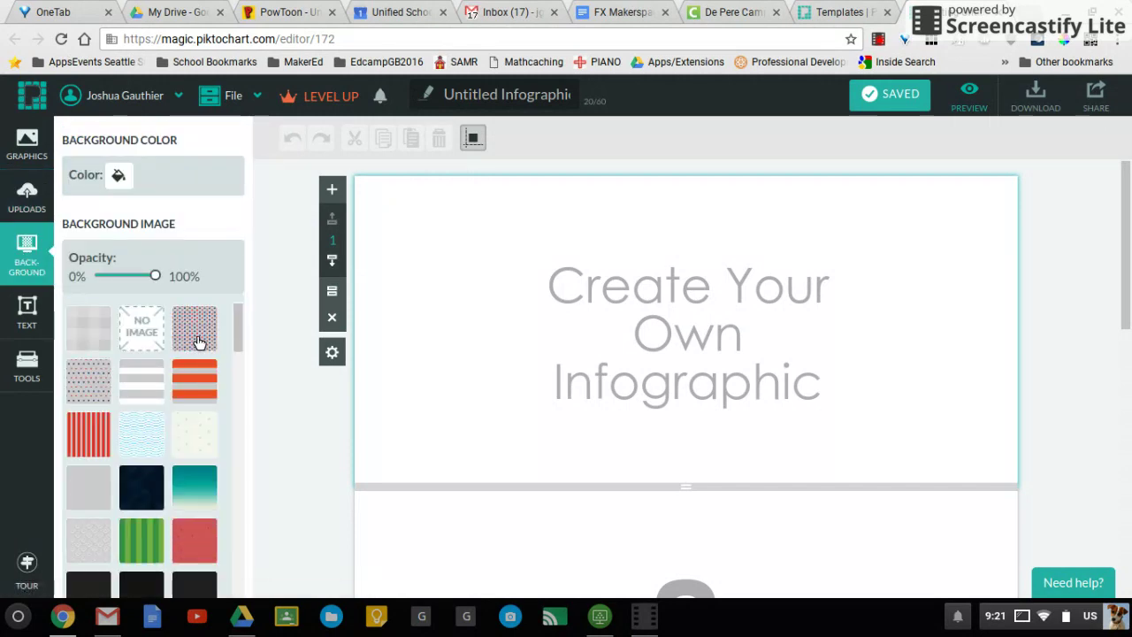
click(196, 383)
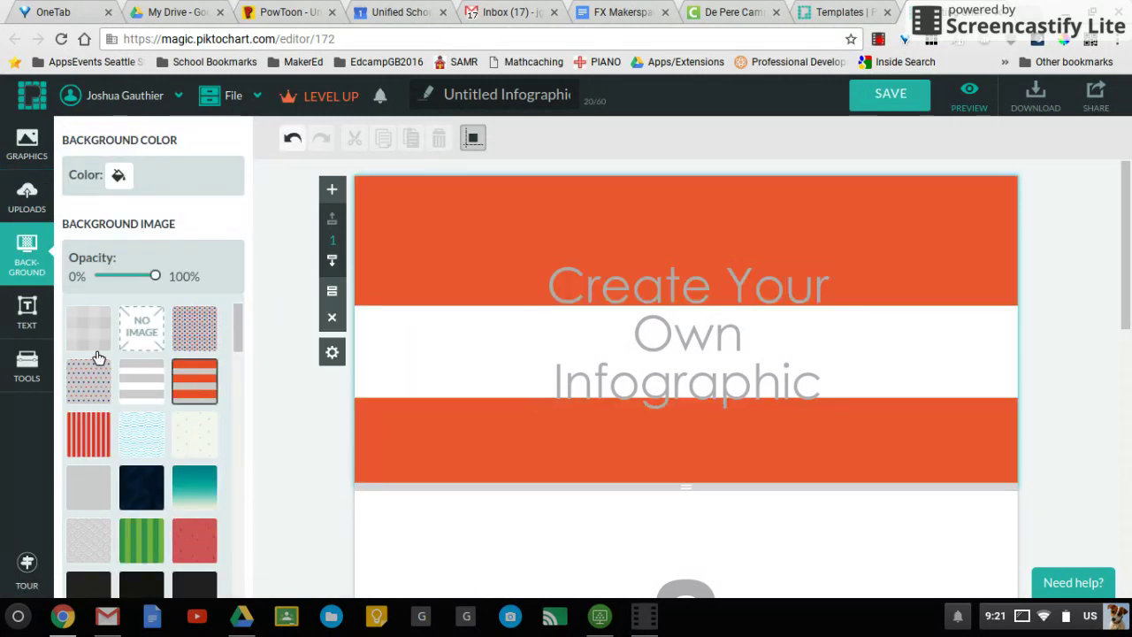
click(31, 316)
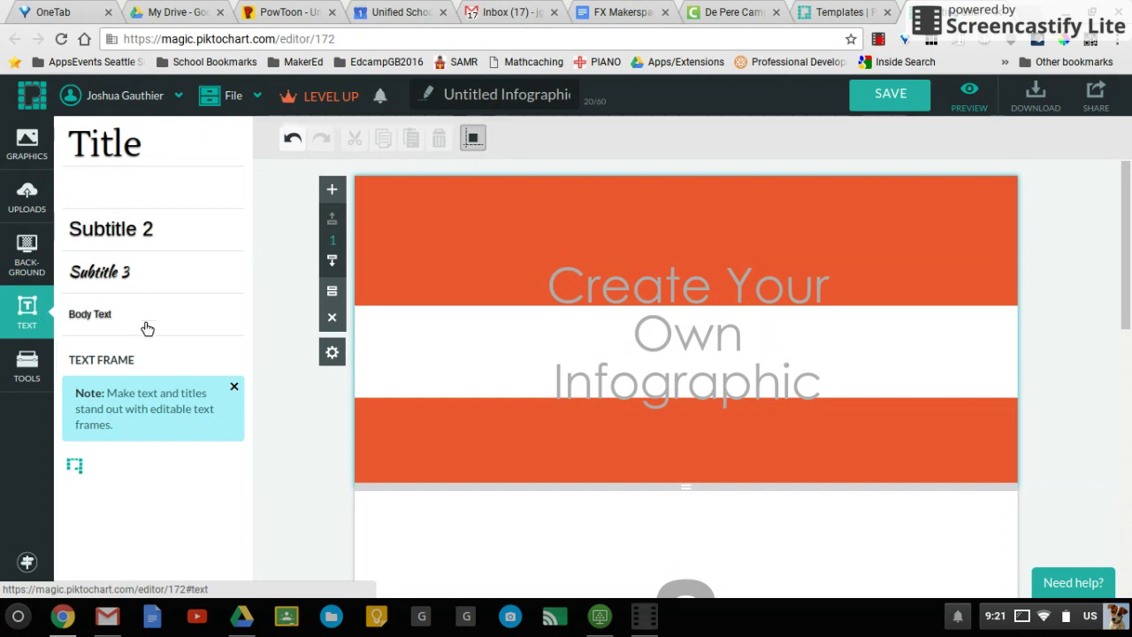
click(29, 370)
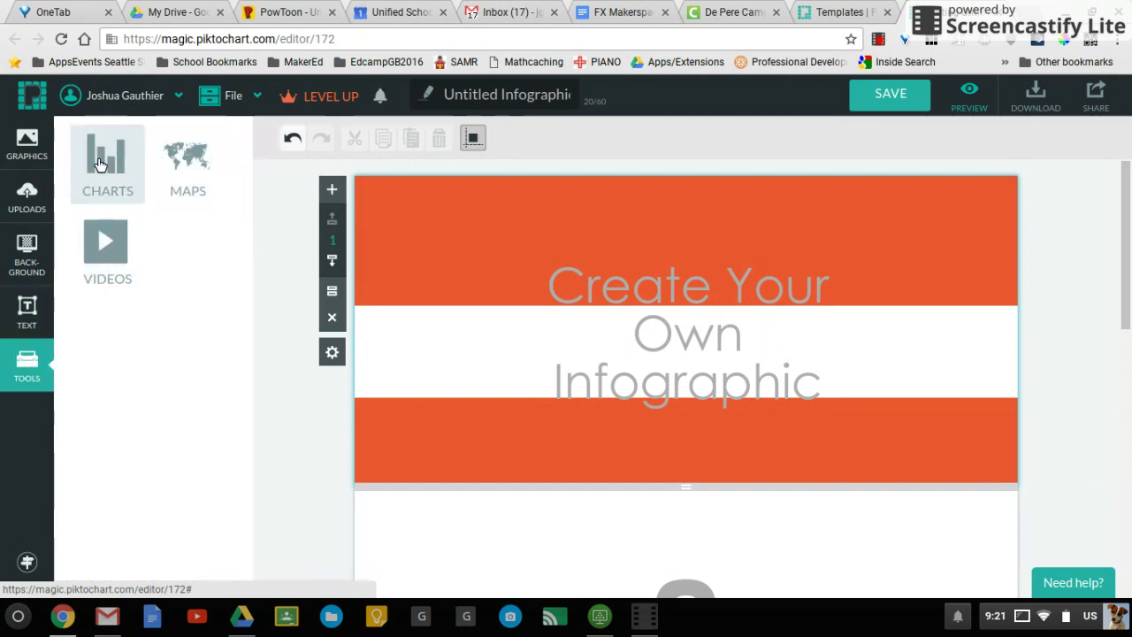
- Open a world map for editing and colour Afghanistan yellow (#FFFF00)
click(188, 163)
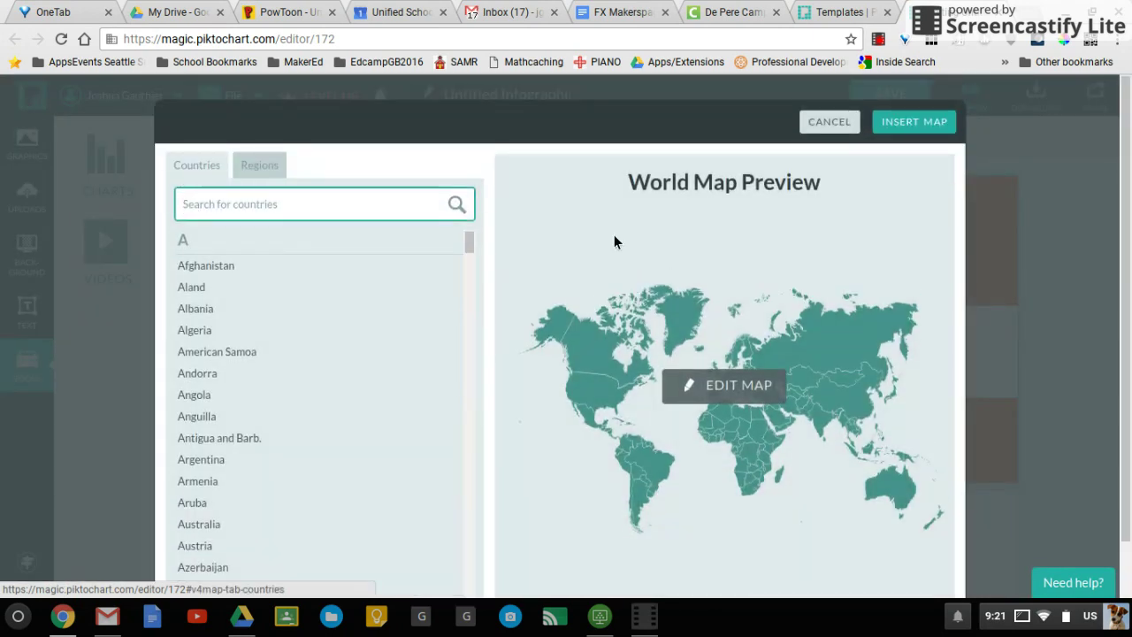
scroll(657, 362, down, 2)
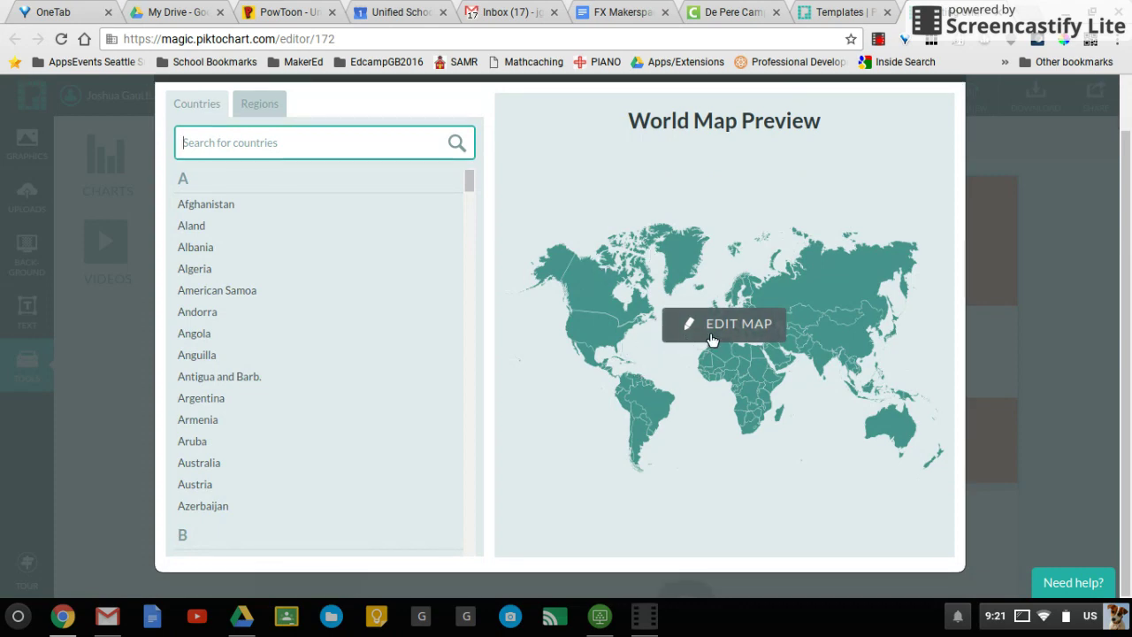
click(712, 336)
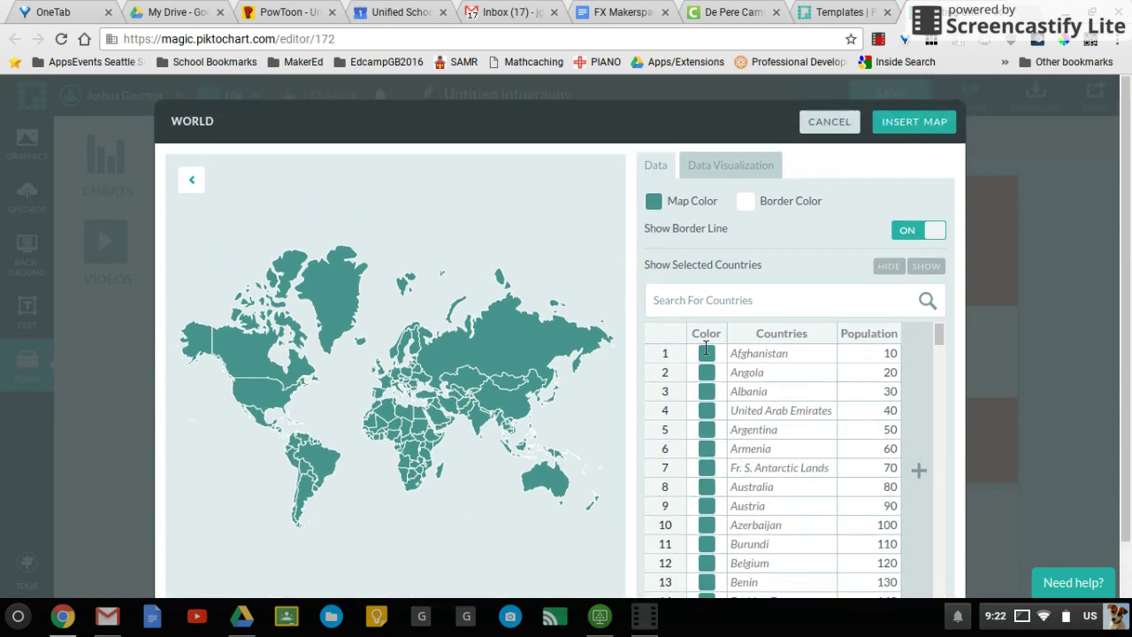
click(707, 354)
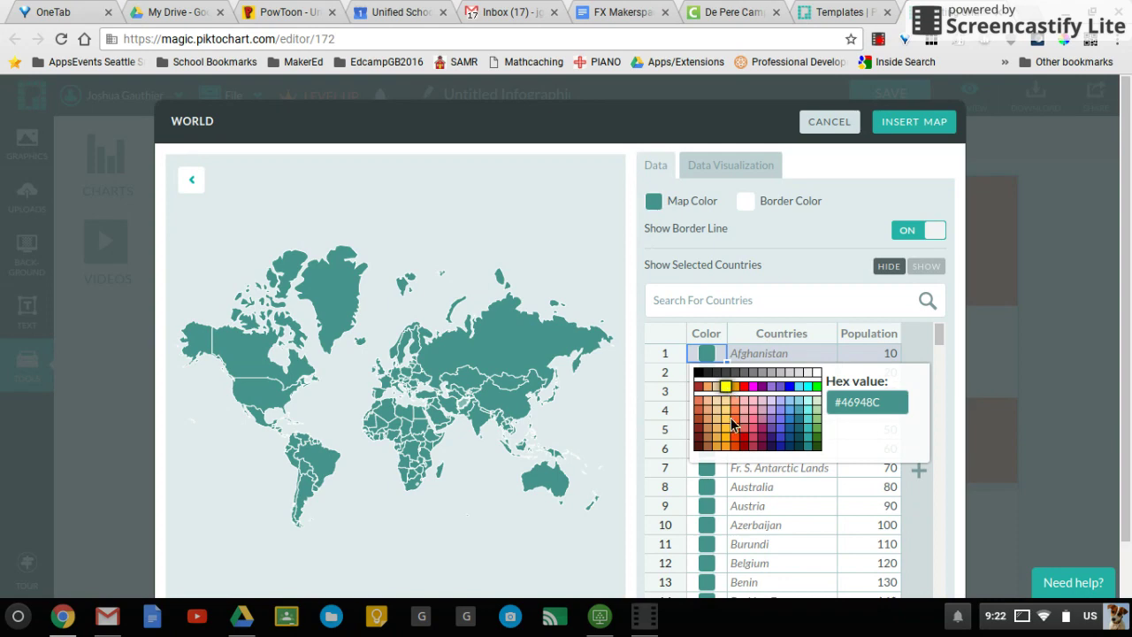
click(763, 309)
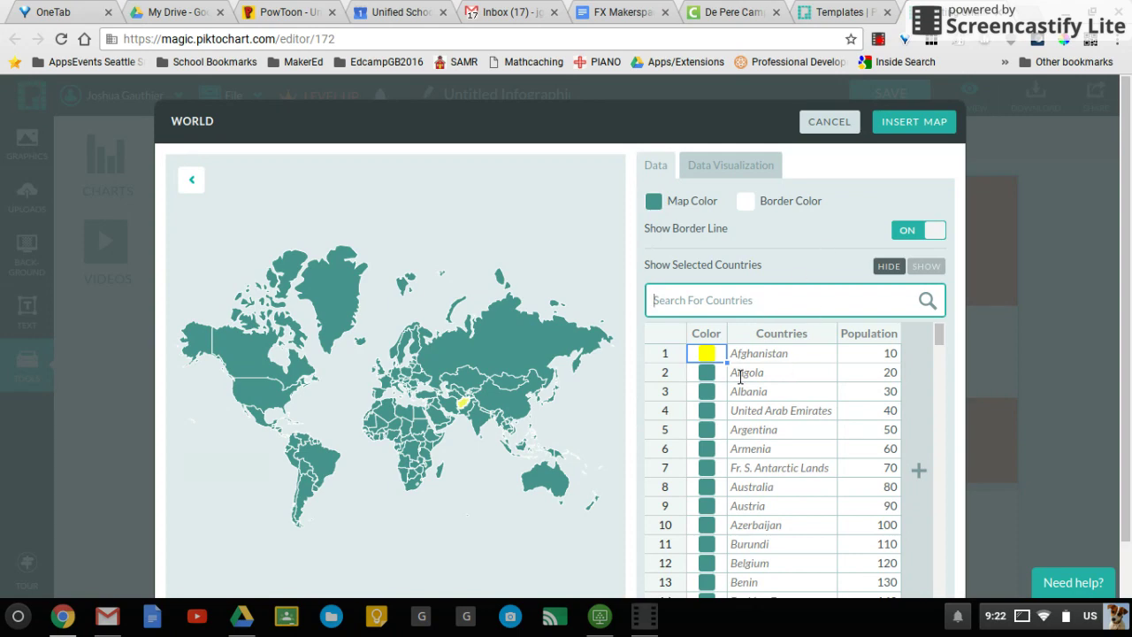
- Colour Australia and Belgium yellow (#FFFF00) in the map's data table
scroll(709, 254, down, 2)
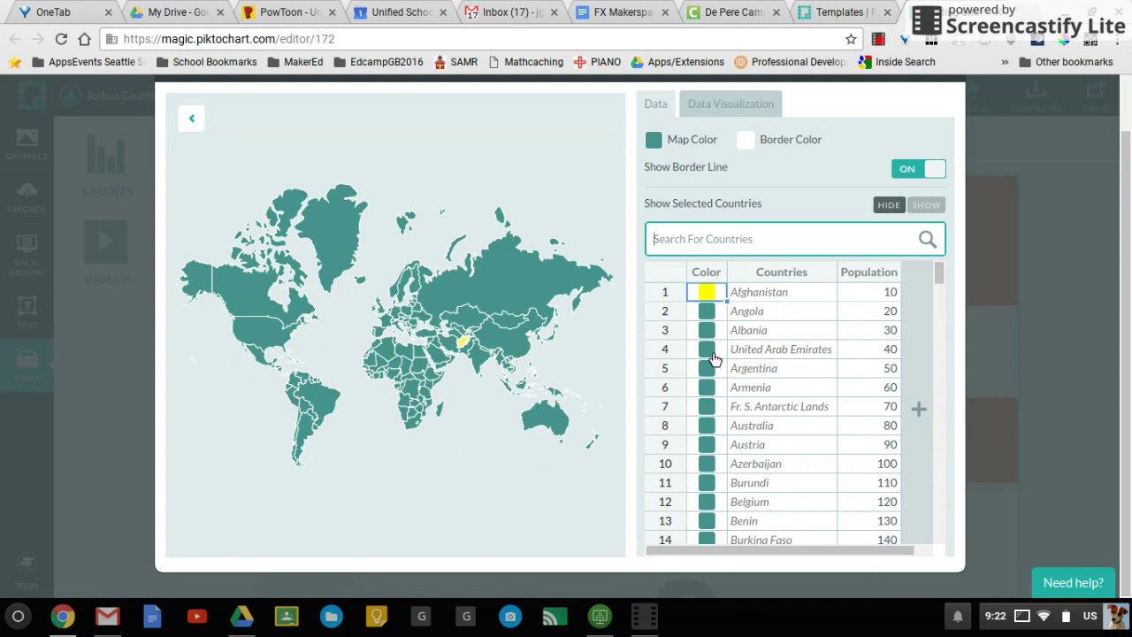
click(717, 408)
click(716, 429)
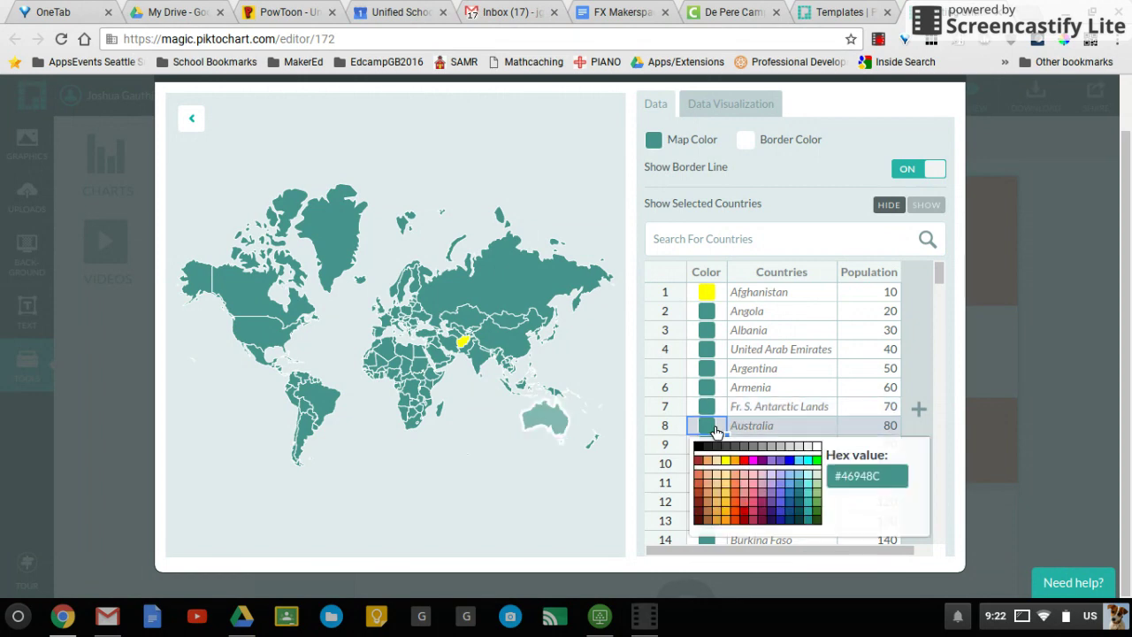
click(725, 460)
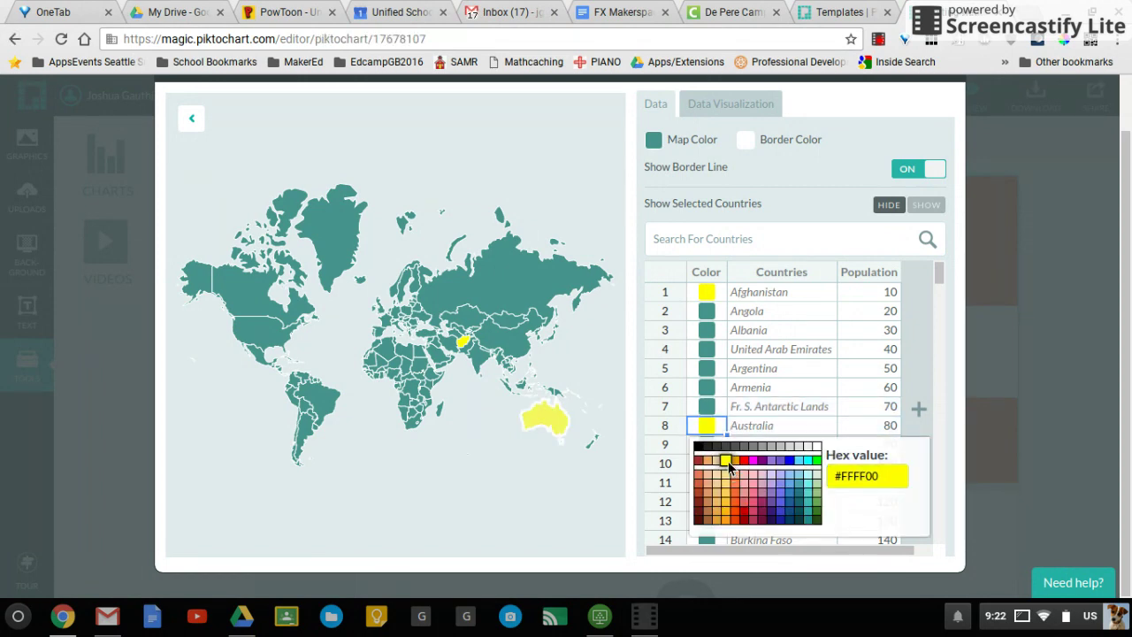
click(783, 387)
scroll(694, 441, down, 1)
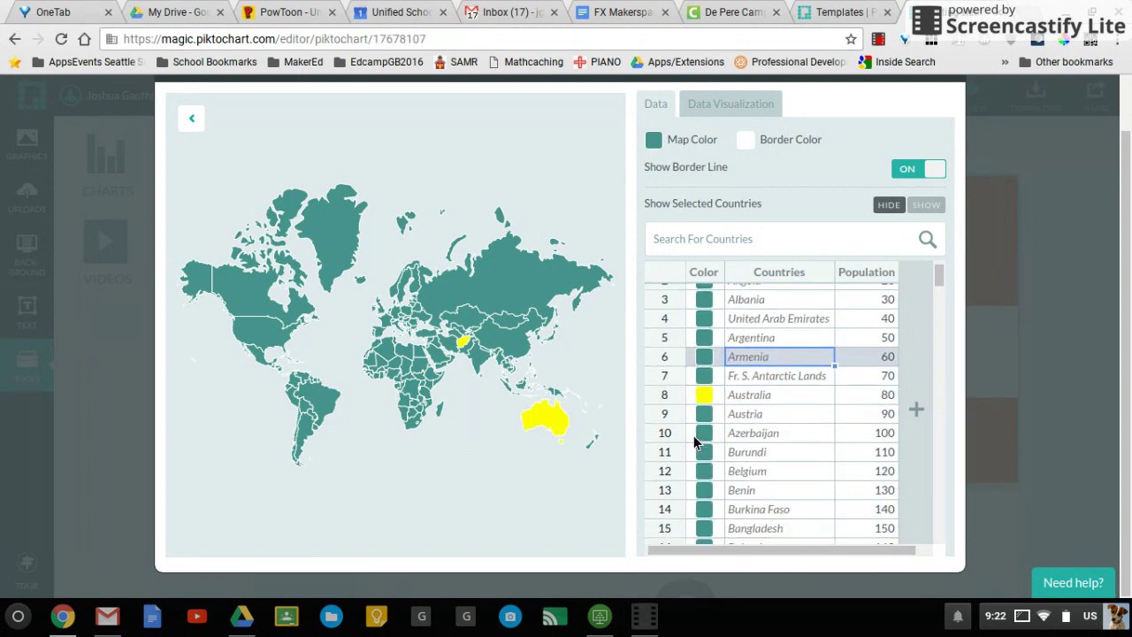
click(715, 475)
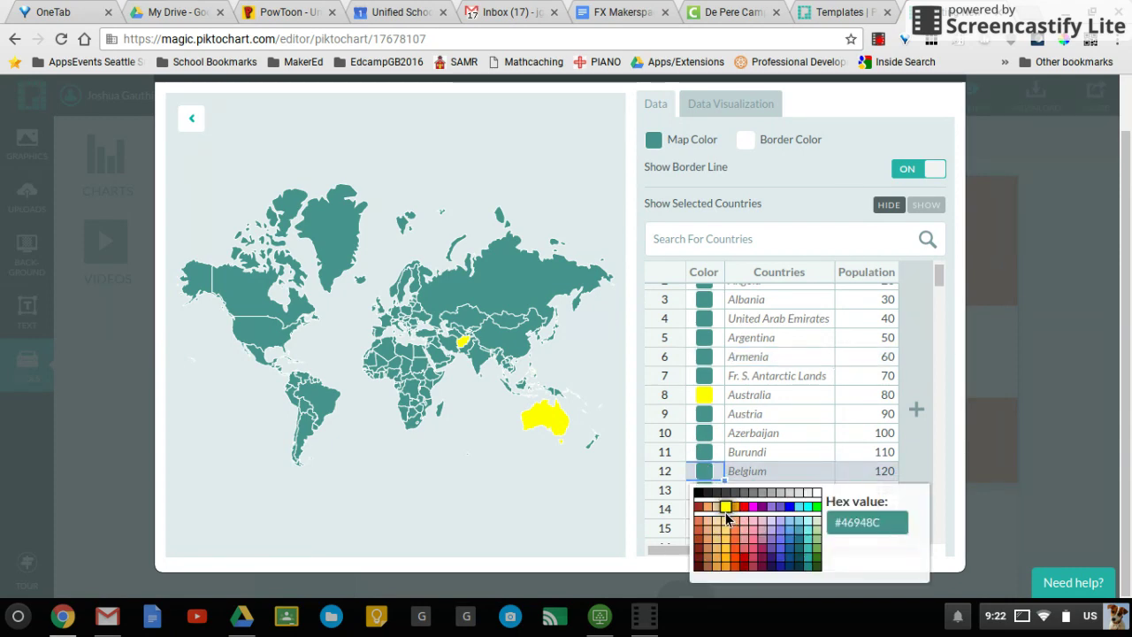
click(725, 507)
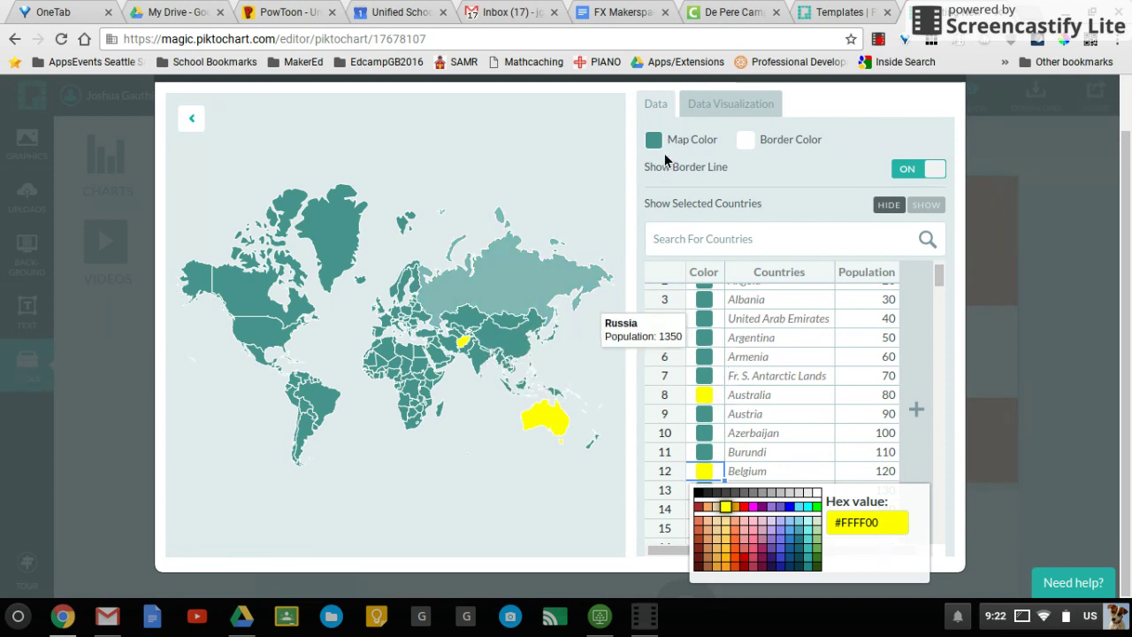
click(707, 119)
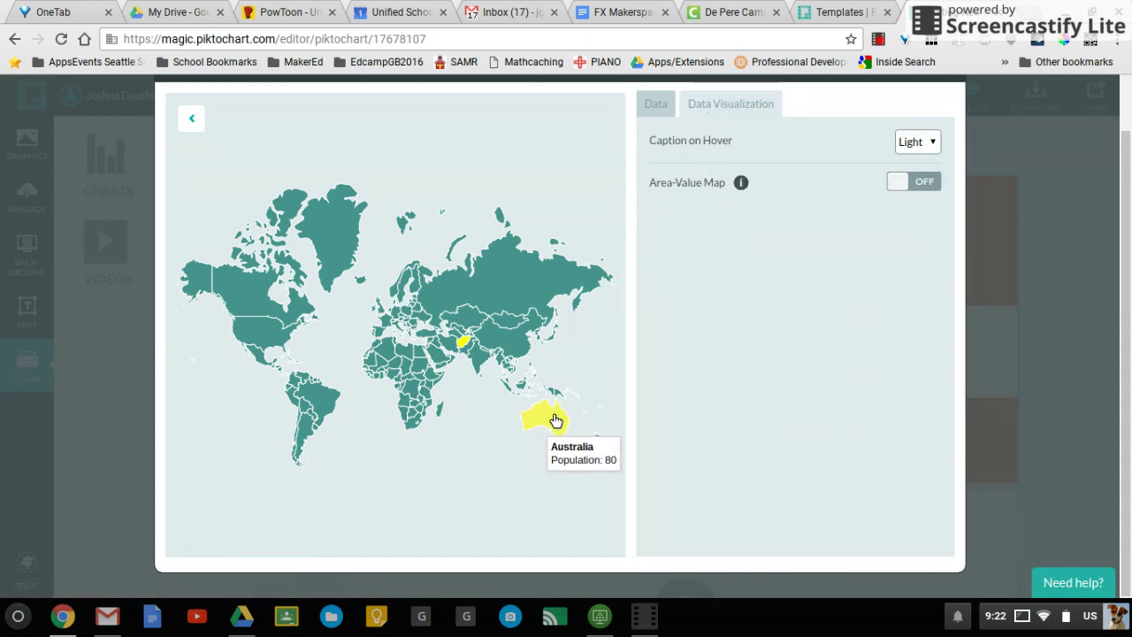
- Keep the Light hover caption style and insert the world map into the infographic
click(932, 143)
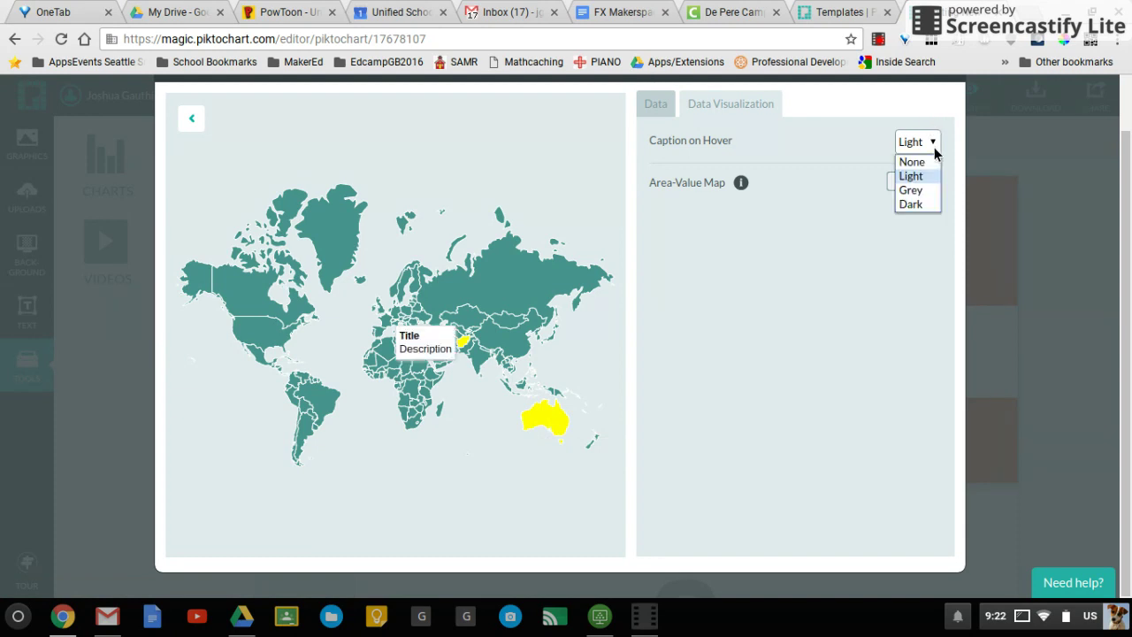
click(933, 152)
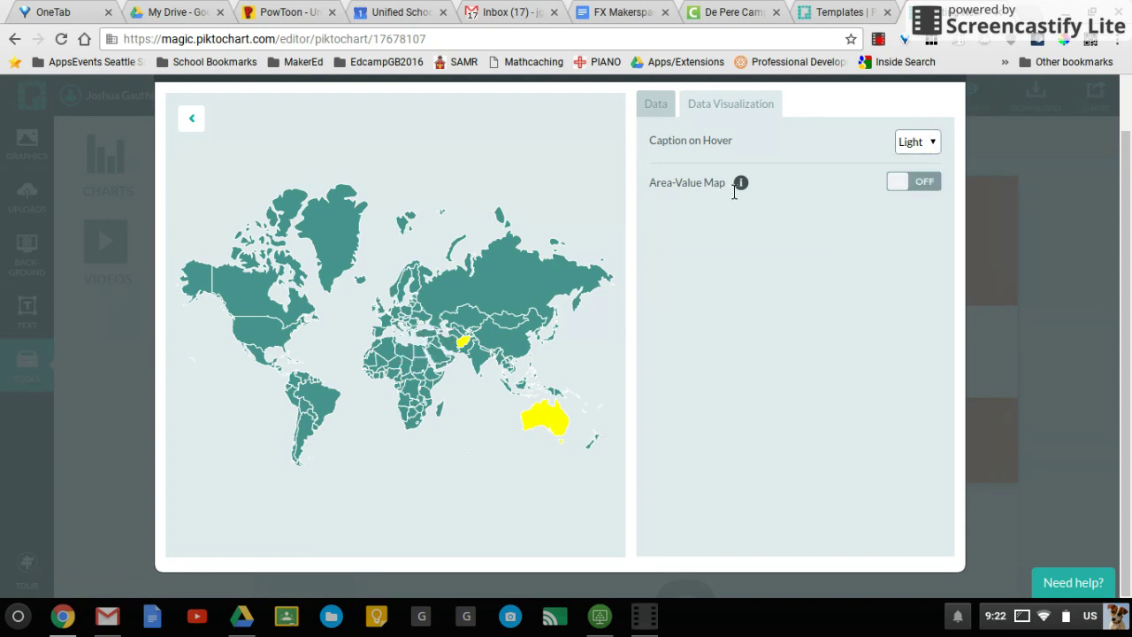
mouse_move(743, 188)
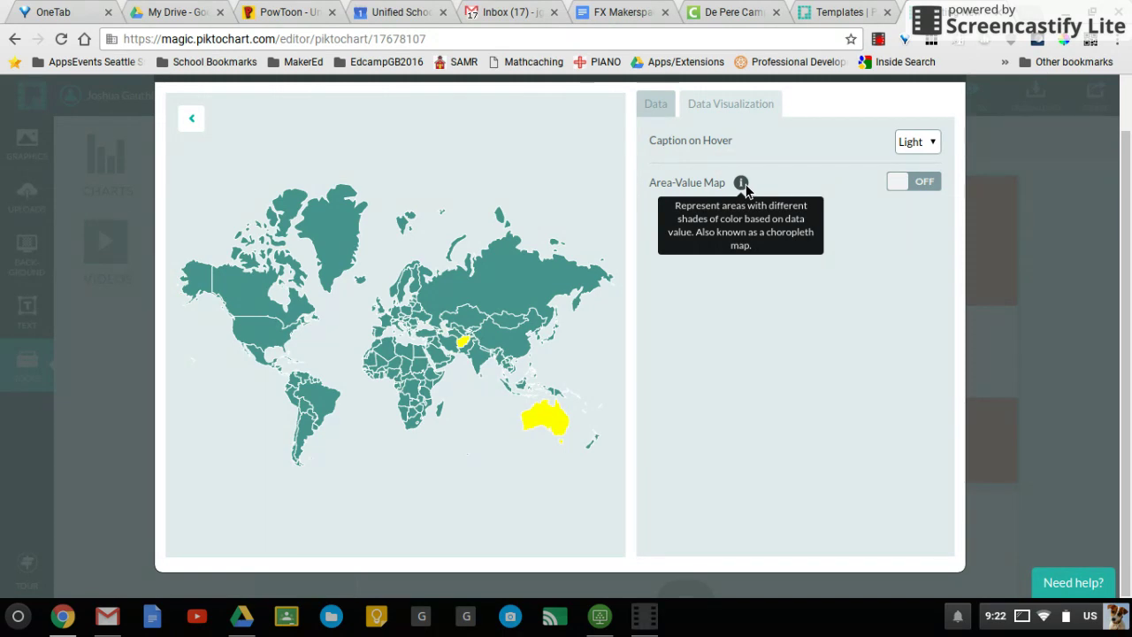
click(665, 115)
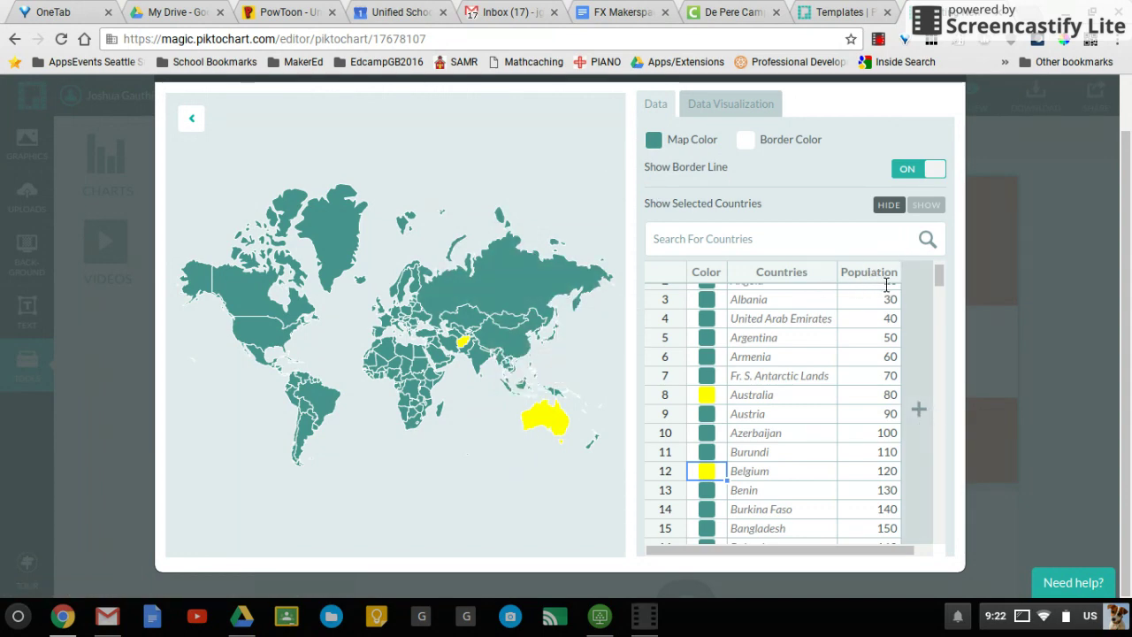
scroll(915, 397, up, 3)
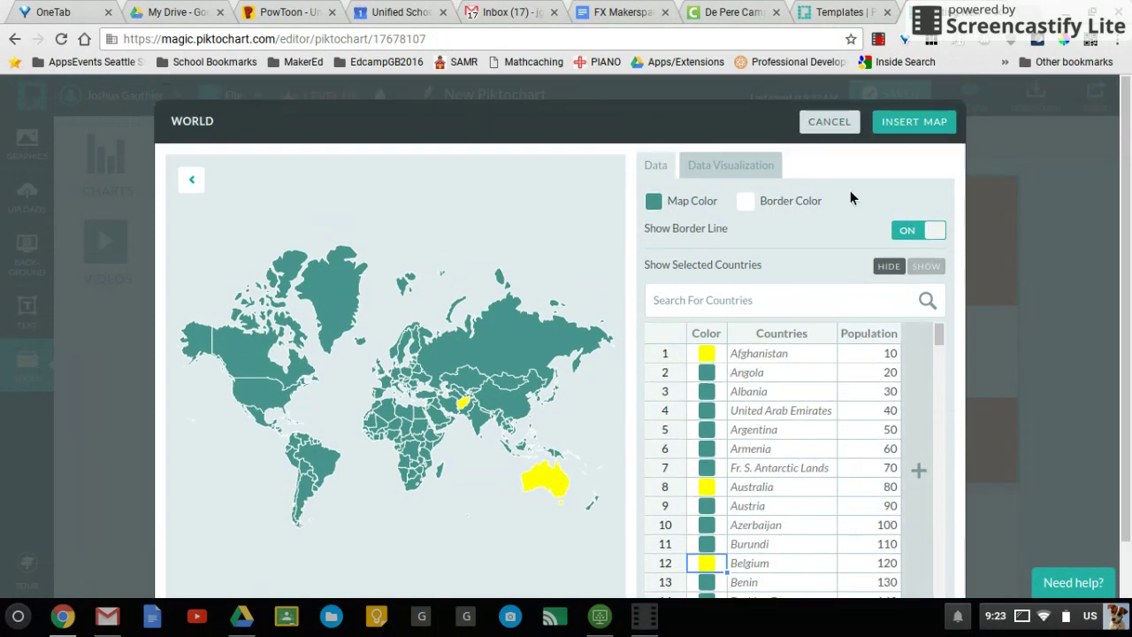
click(910, 126)
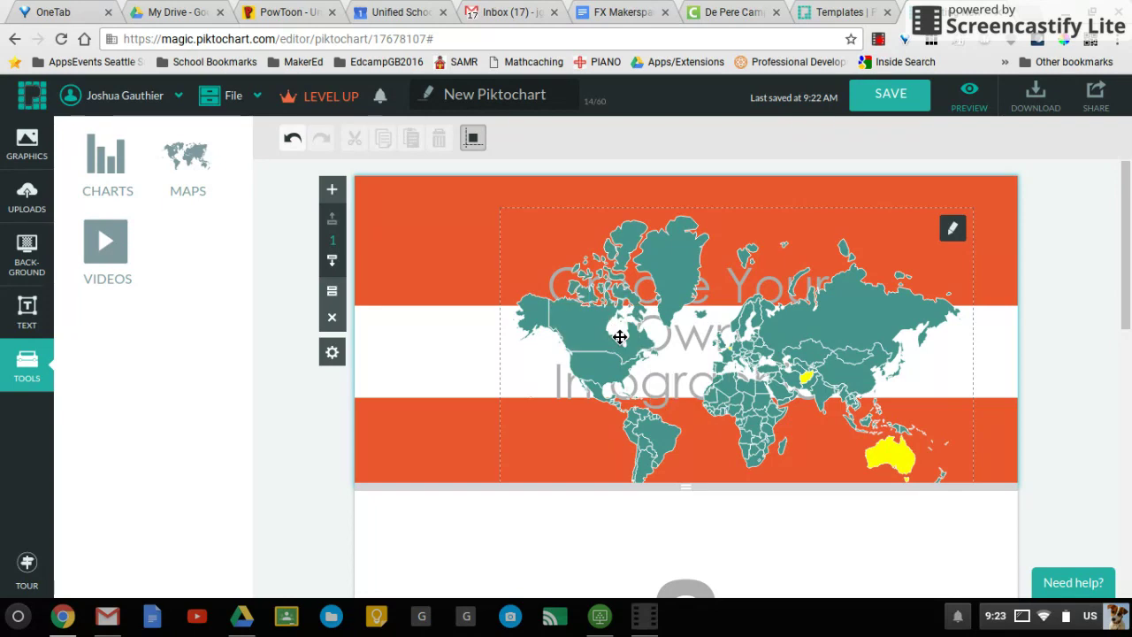
- Drag the world map into the white second block and centre it below the header
drag(540, 368, 551, 472)
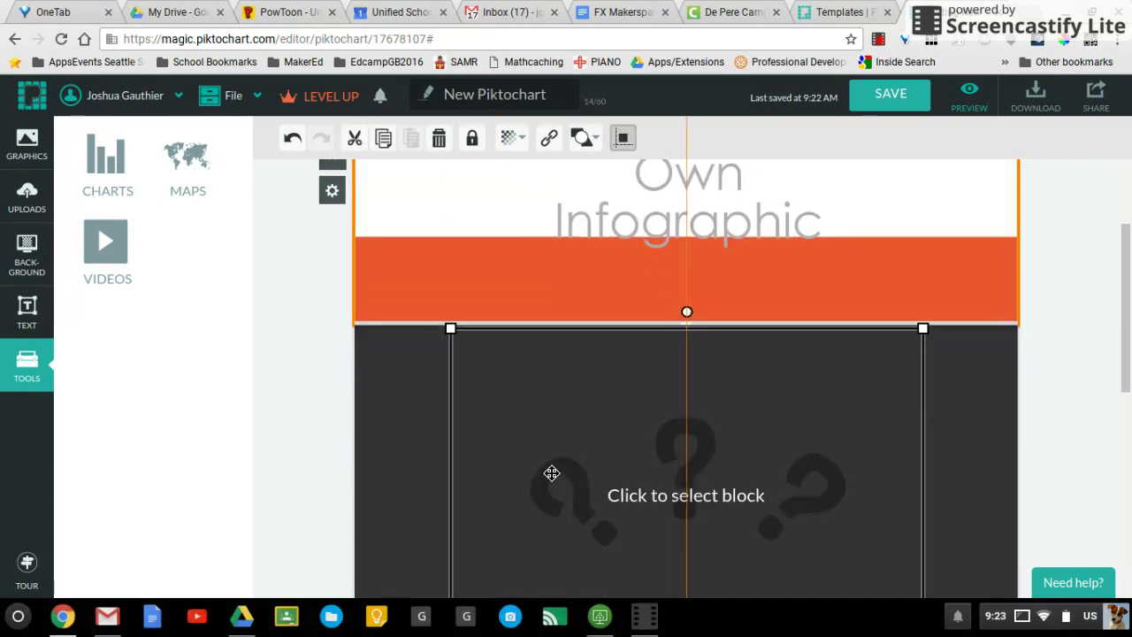
drag(535, 398, 449, 349)
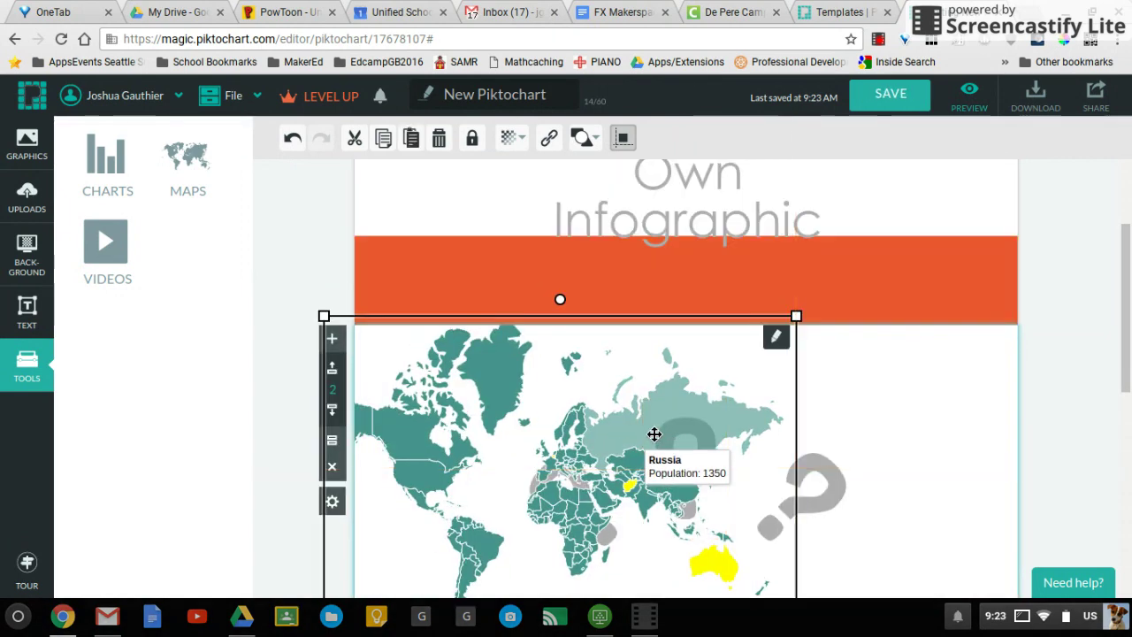
drag(696, 435, 769, 461)
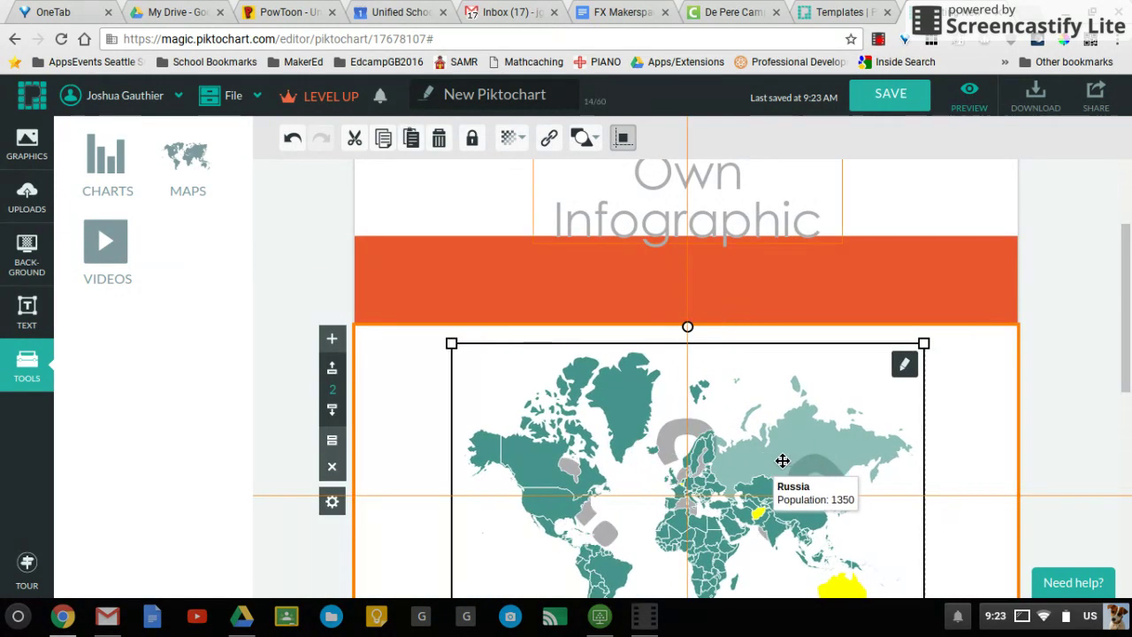
scroll(768, 461, down, 3)
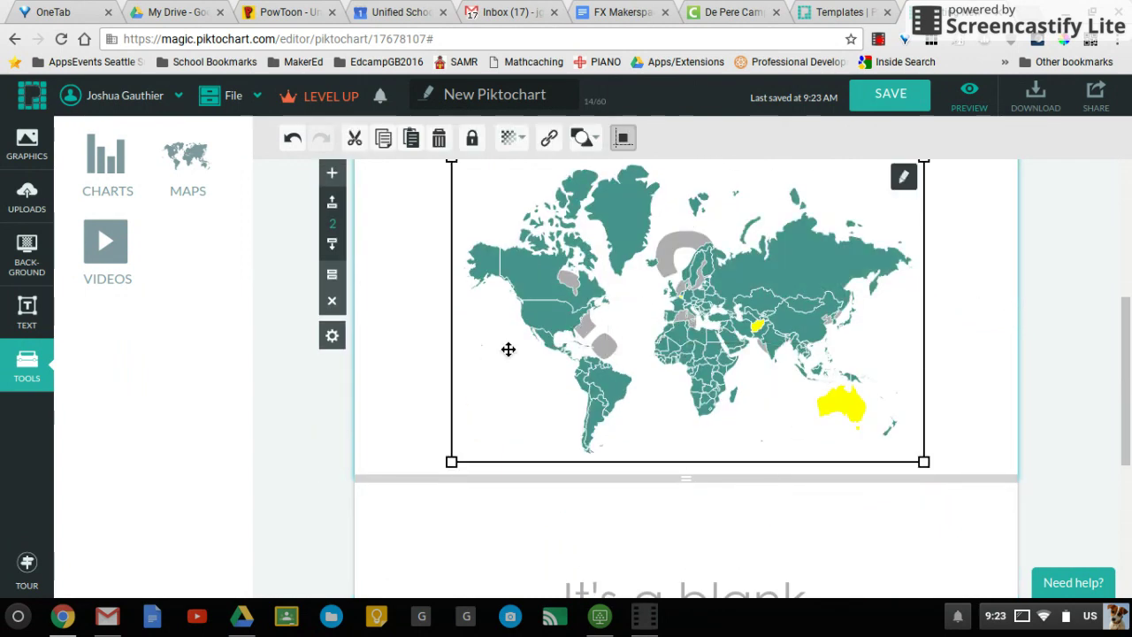
click(429, 371)
scroll(429, 373, up, 2)
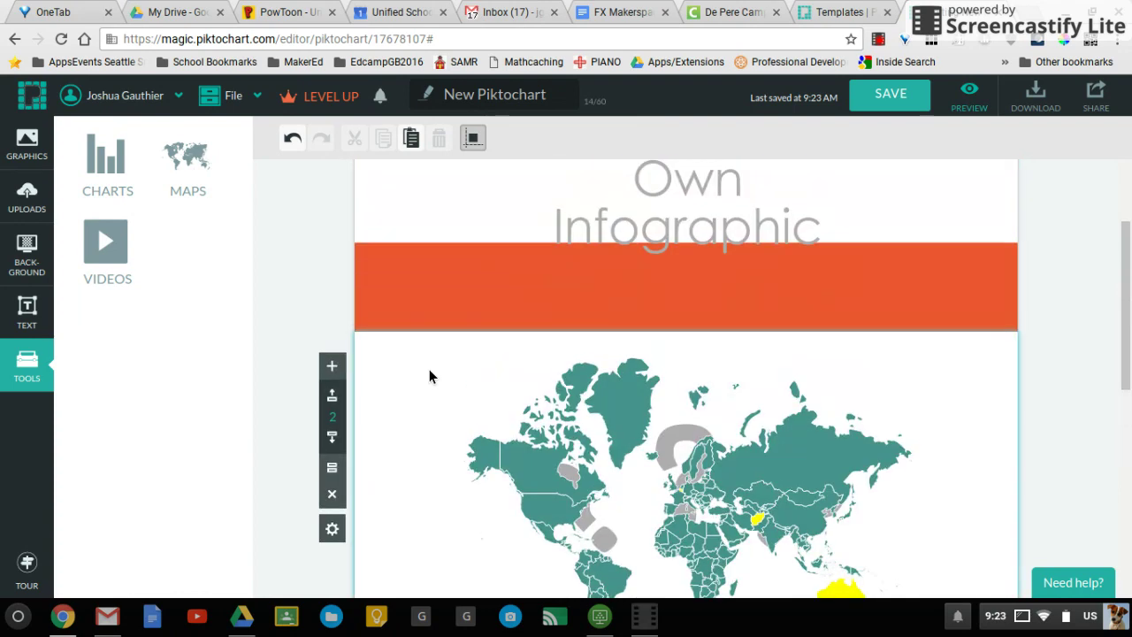
scroll(429, 377, down, 1)
scroll(429, 377, down, 5)
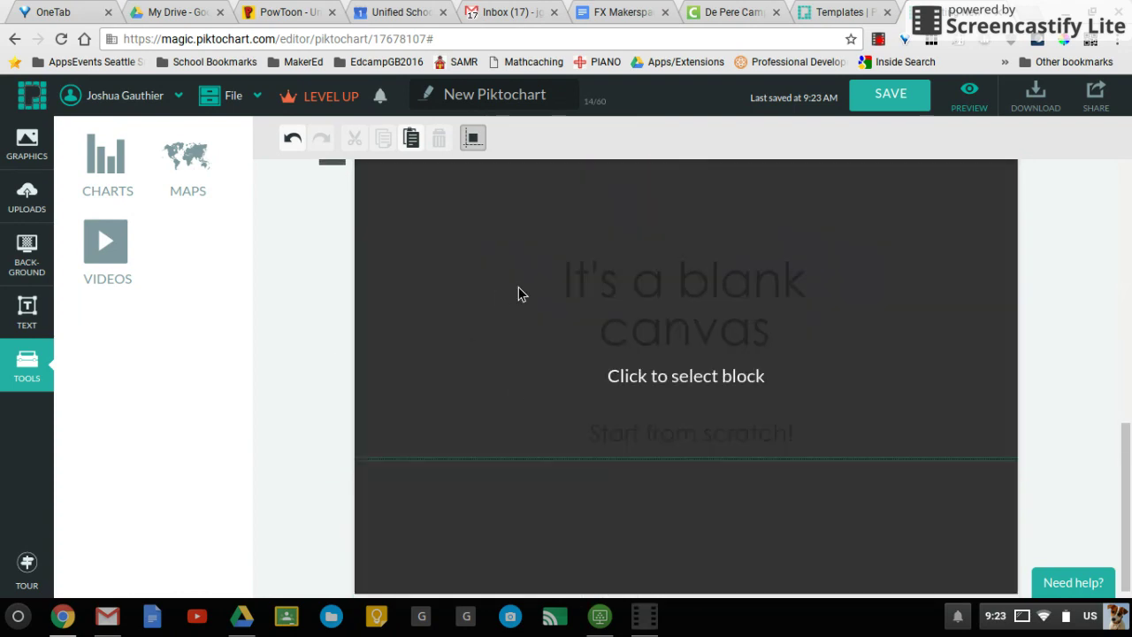
scroll(512, 389, up, 5)
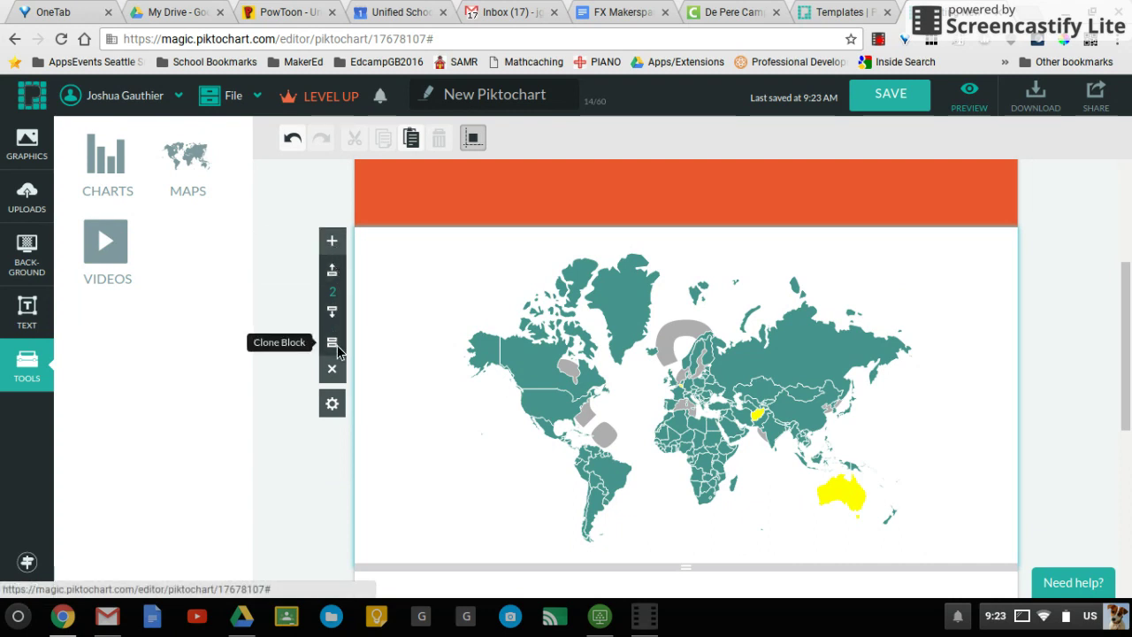
click(334, 408)
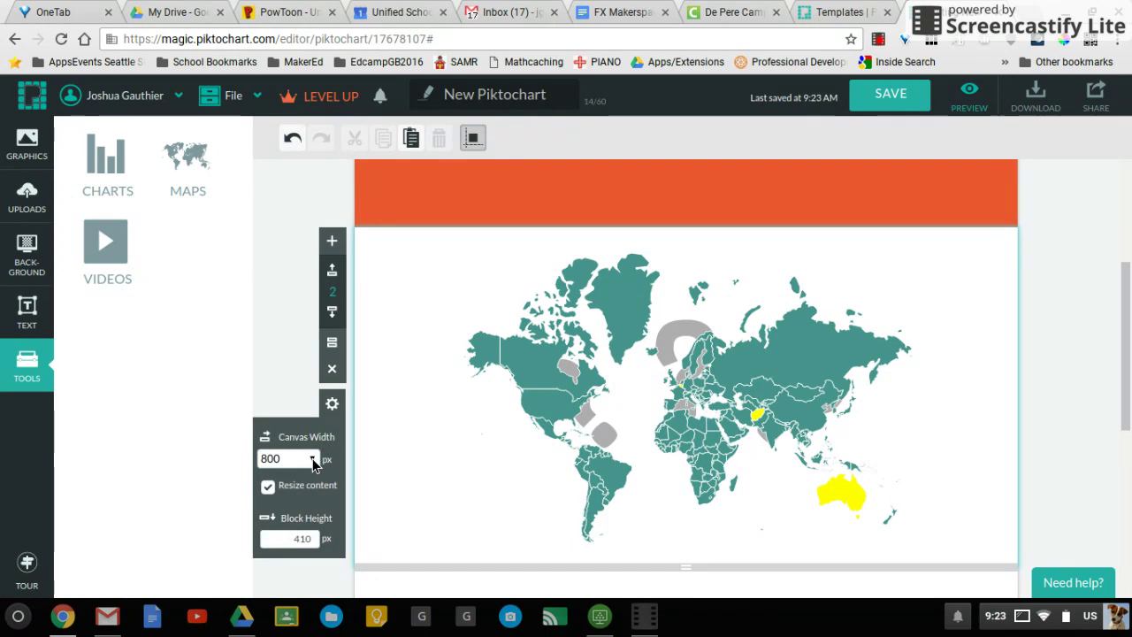
click(290, 261)
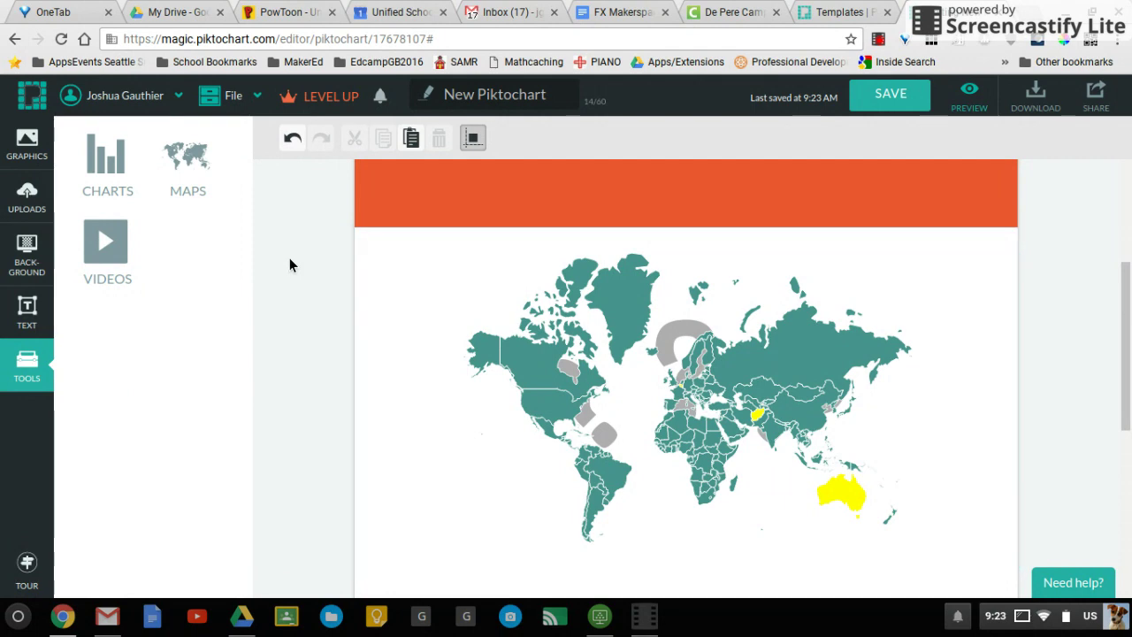
scroll(290, 261, up, 3)
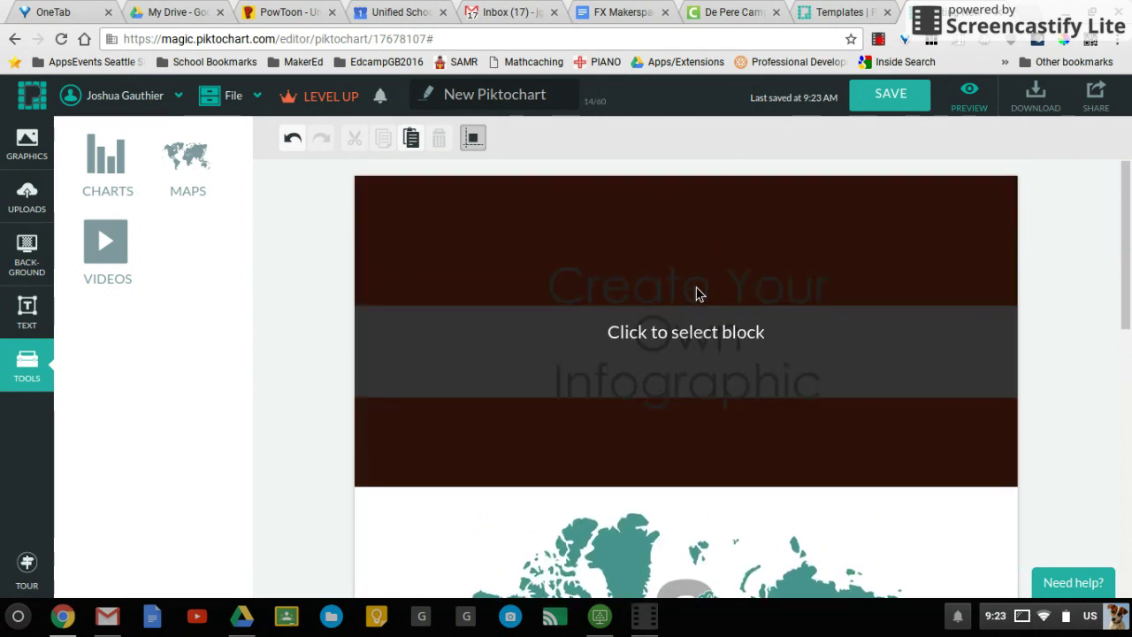
click(695, 291)
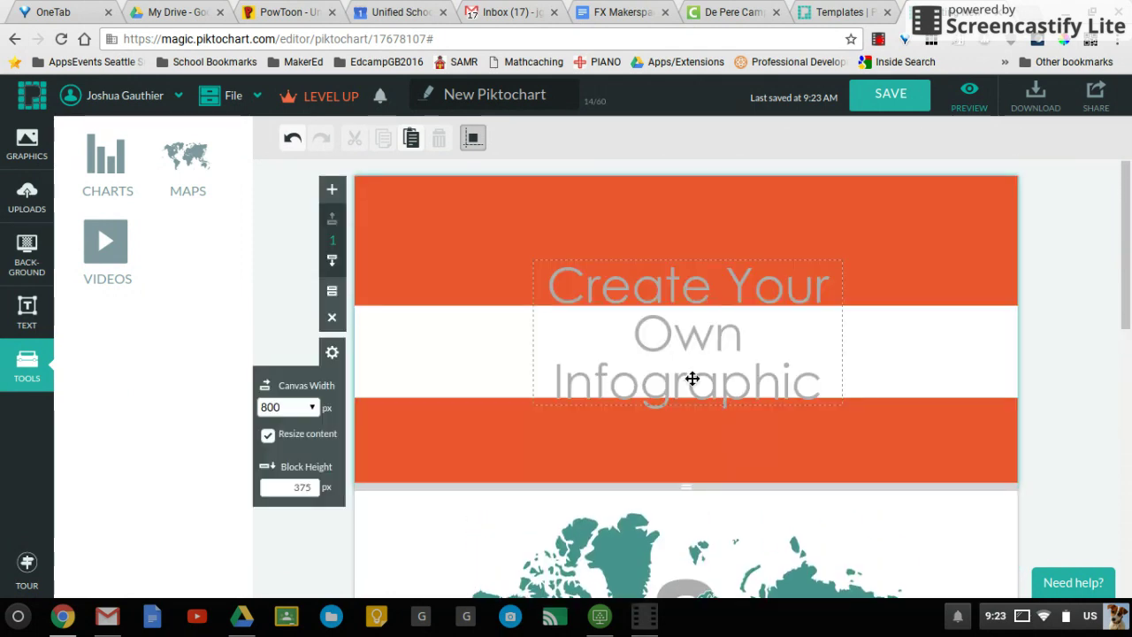
- Select the 'Create Your Own Infographic' title box and start editing it at the word Own
click(677, 338)
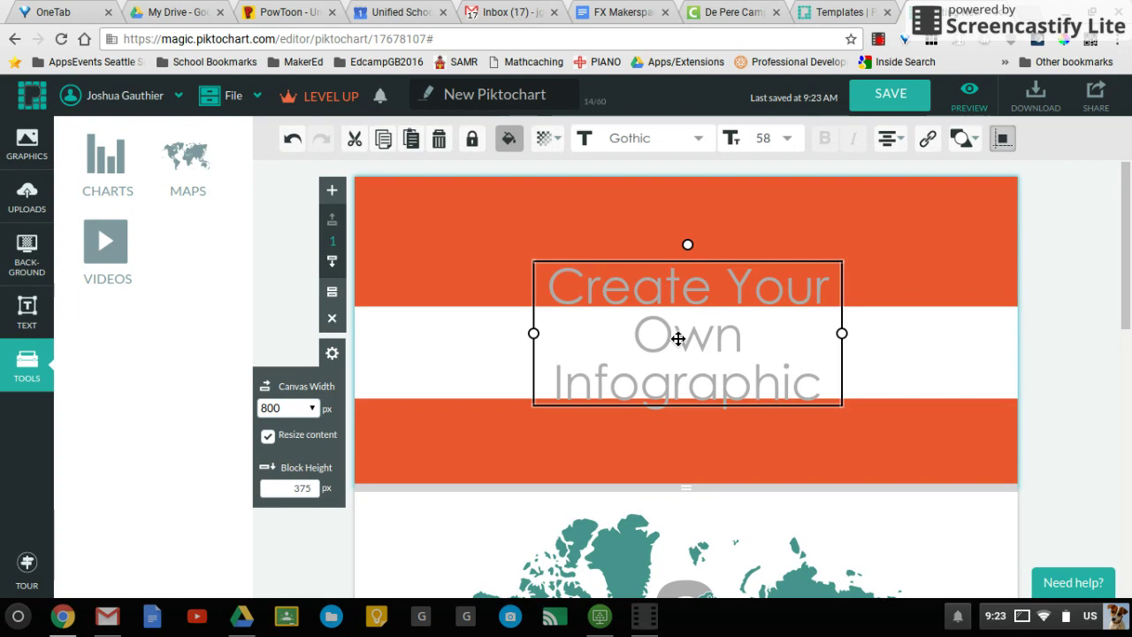
double_click(588, 274)
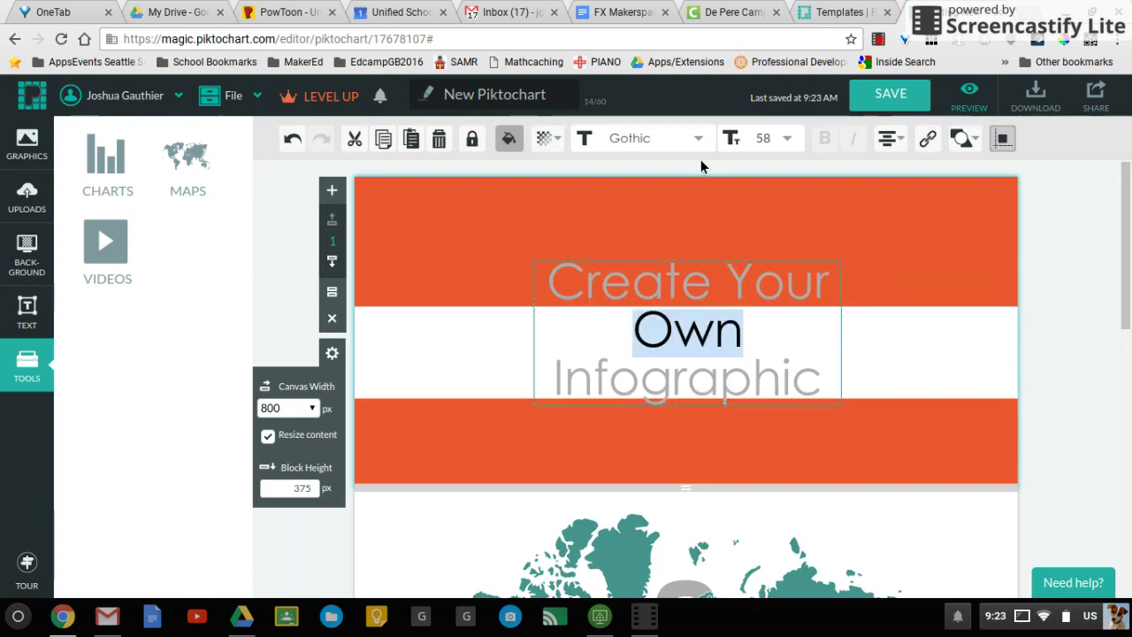
mouse_move(888, 142)
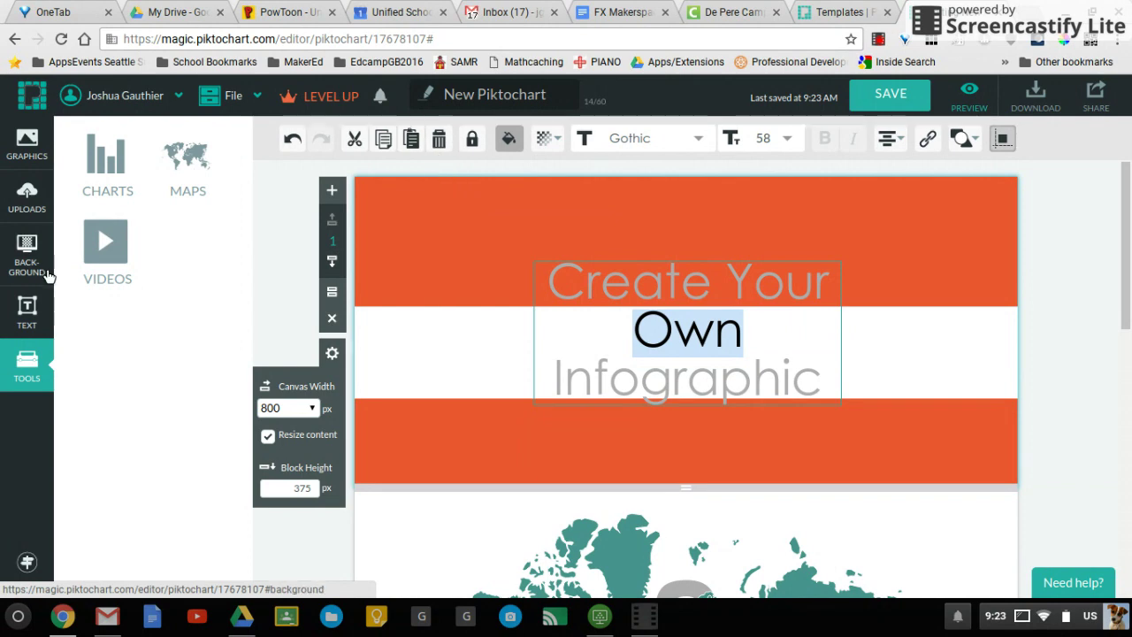
- Add the Fashion Faux Pas hanger text frame and move it to the header's top
click(31, 314)
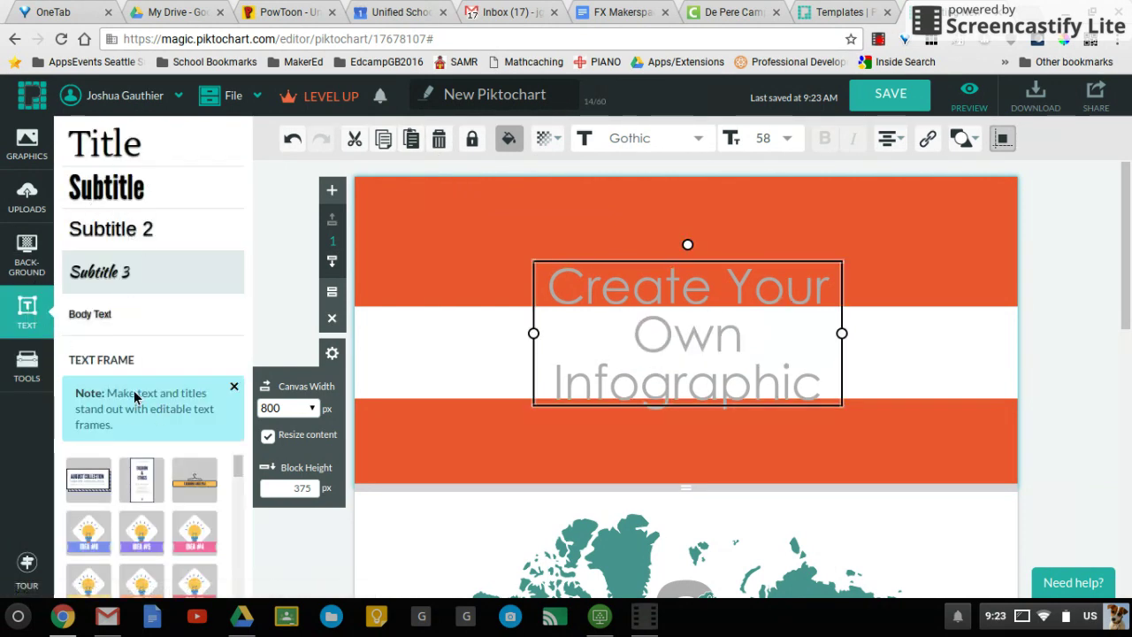
click(200, 496)
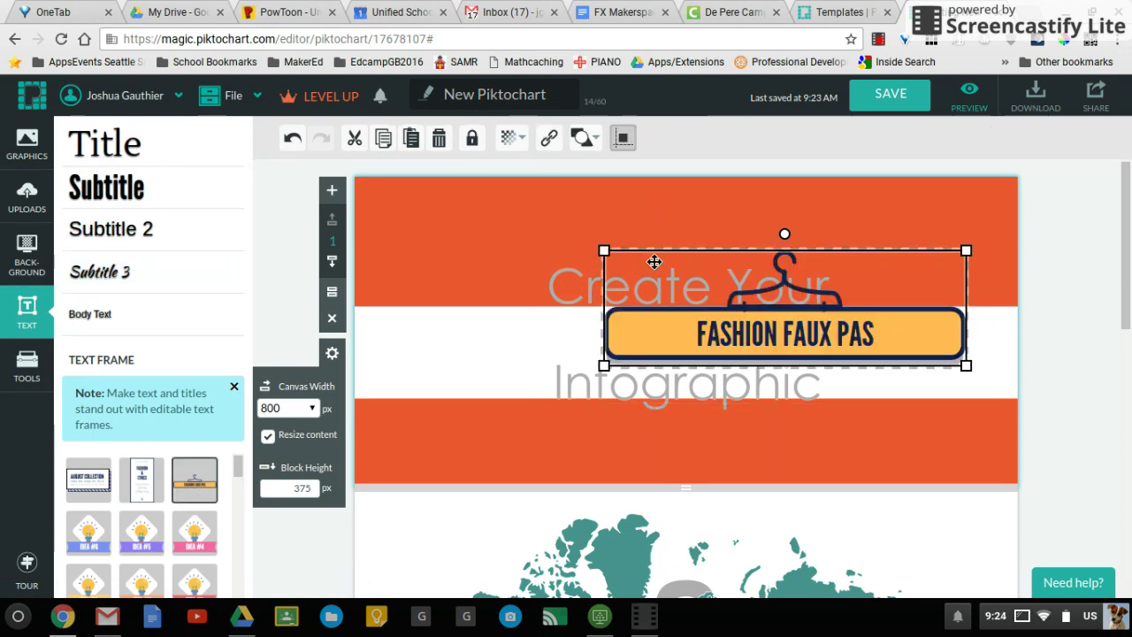
drag(650, 258, 562, 188)
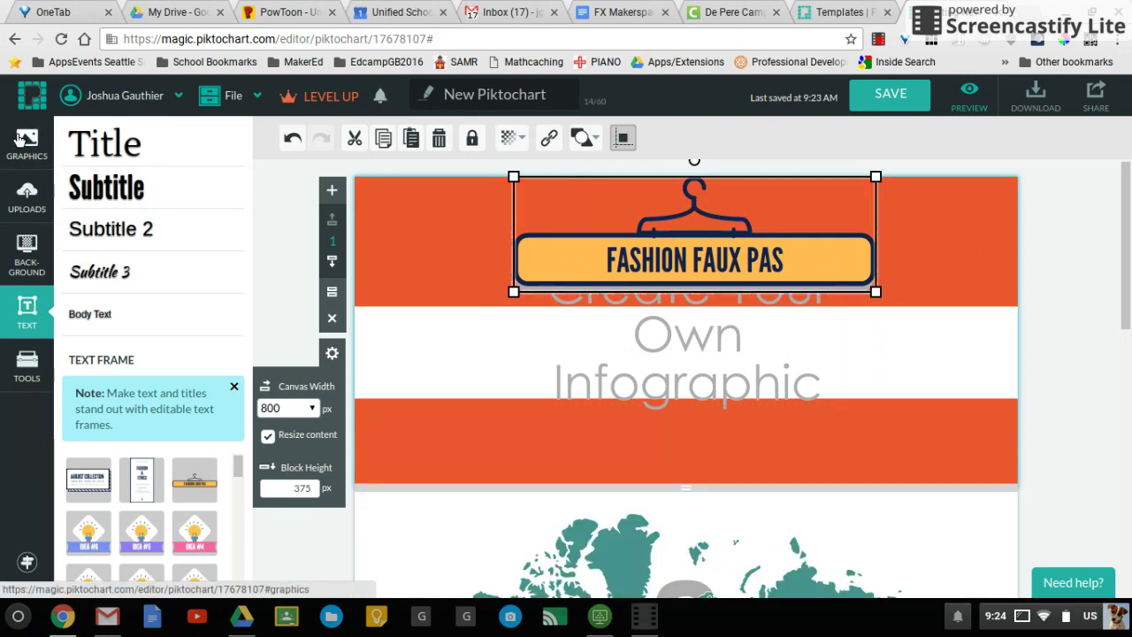
click(20, 138)
- Browse the Photo Frame graphics down to the number-shaped frames, digits 9 to 1 and %
click(113, 250)
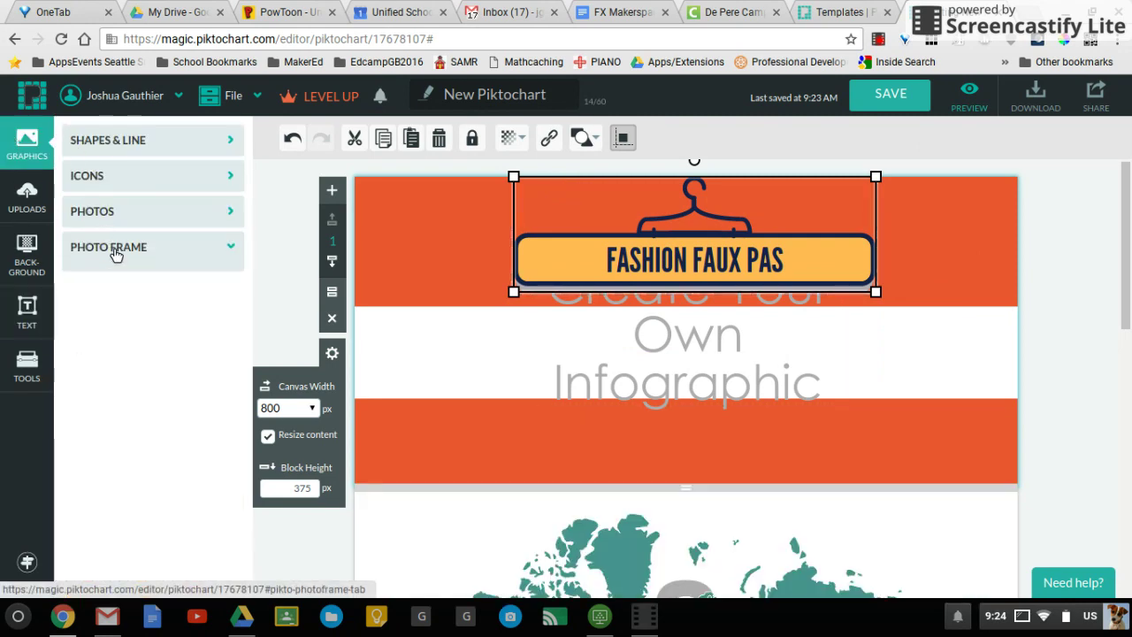
scroll(174, 406, down, 3)
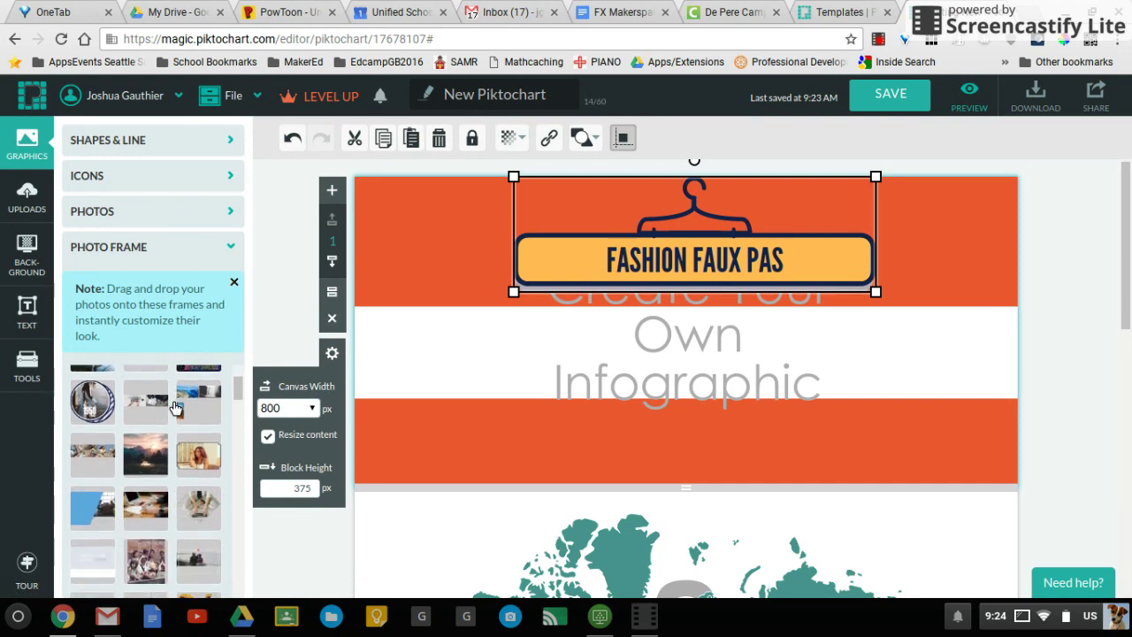
scroll(175, 407, down, 5)
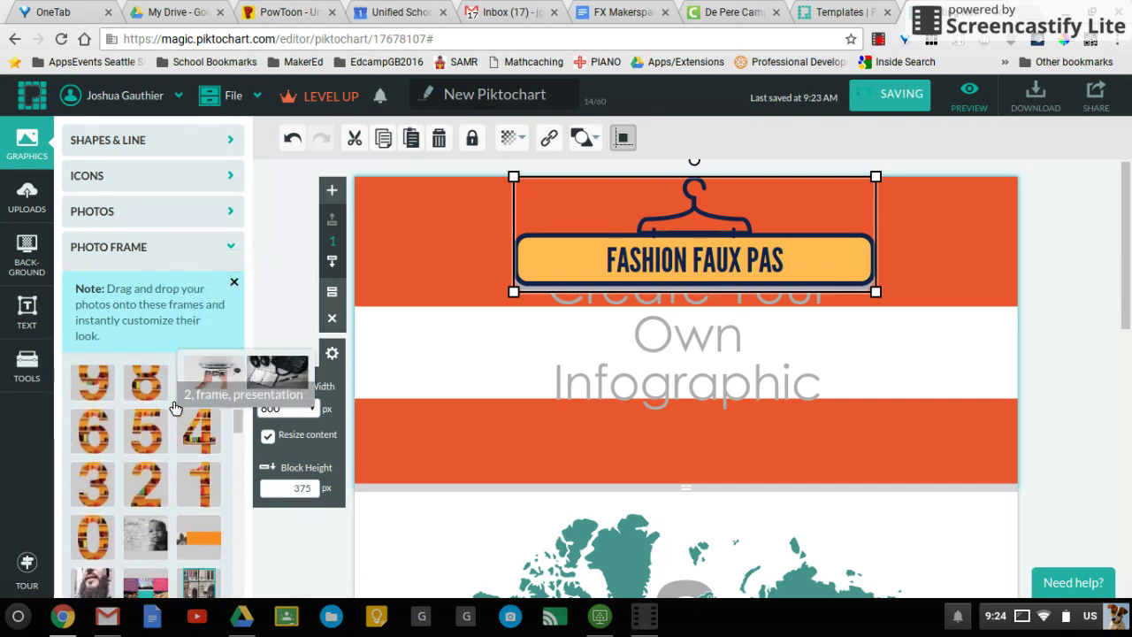
scroll(167, 406, down, 2)
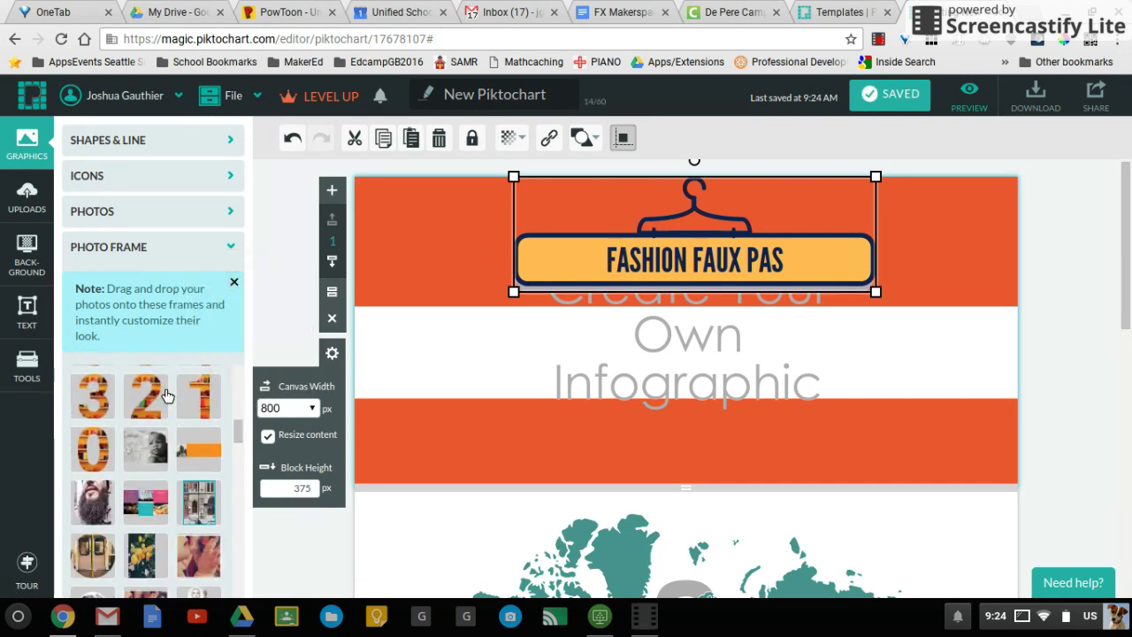
scroll(161, 492, down, 3)
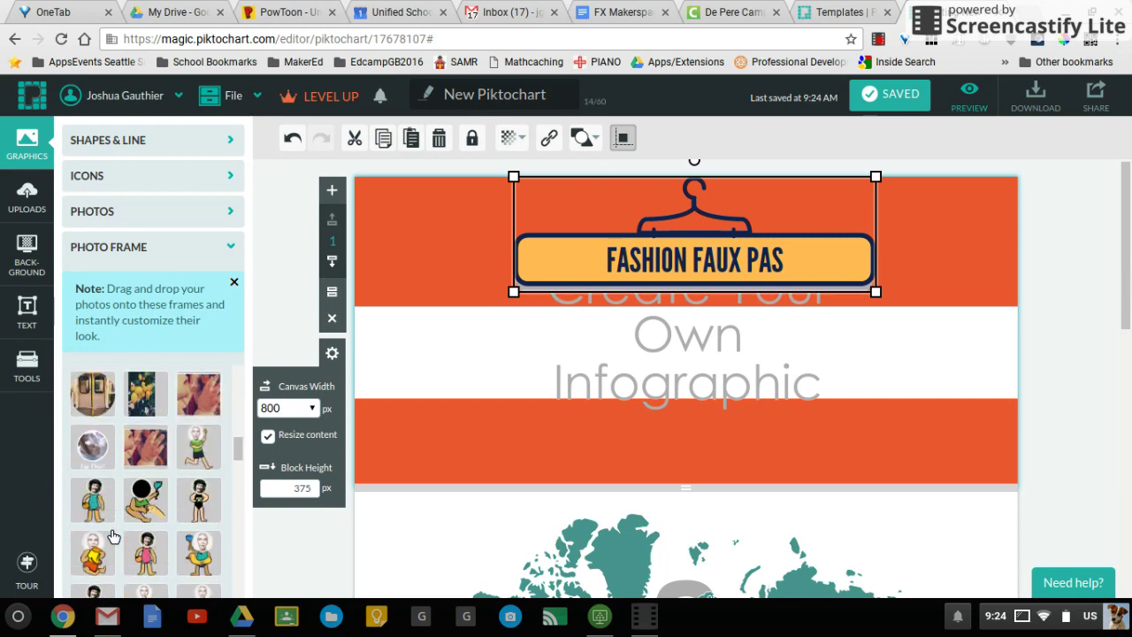
scroll(103, 507, down, 2)
scroll(133, 513, down, 4)
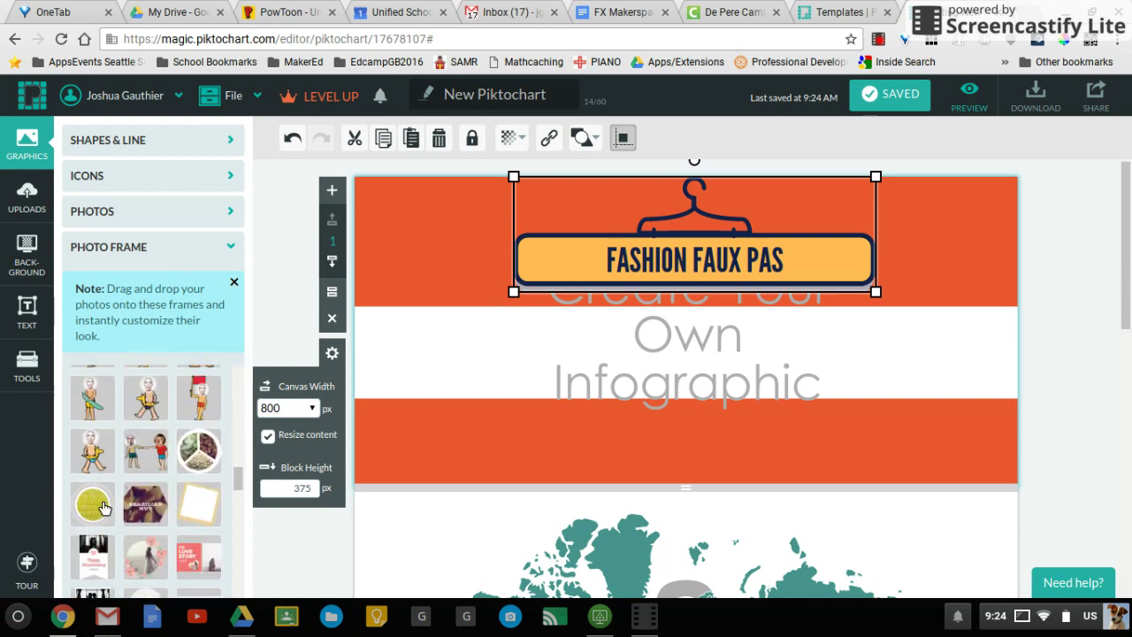
scroll(156, 520, down, 2)
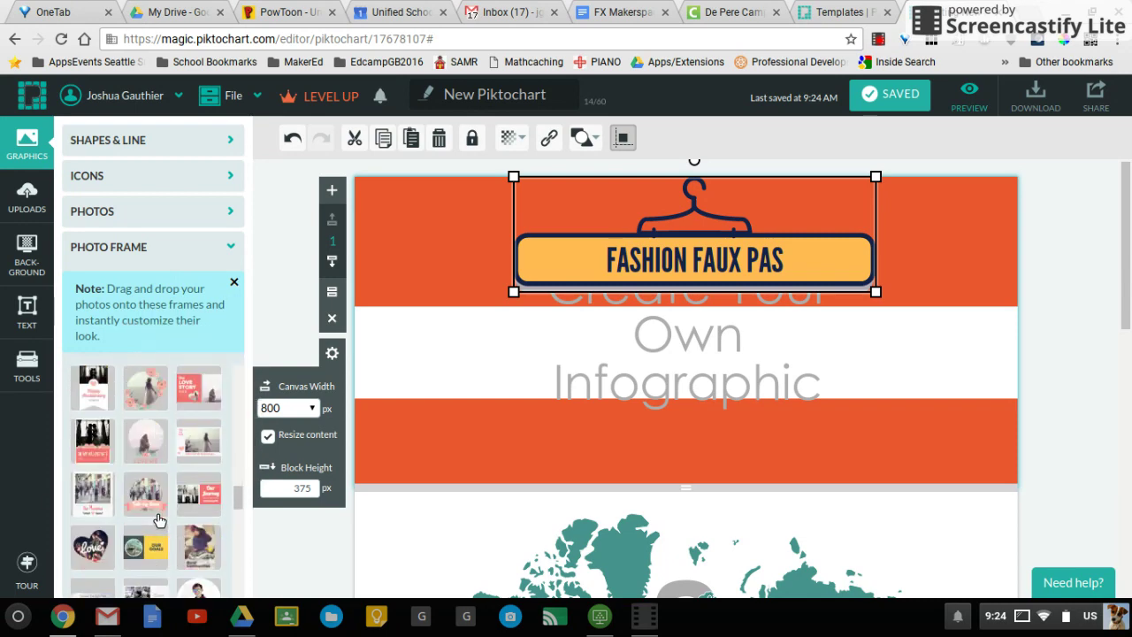
scroll(153, 520, down, 2)
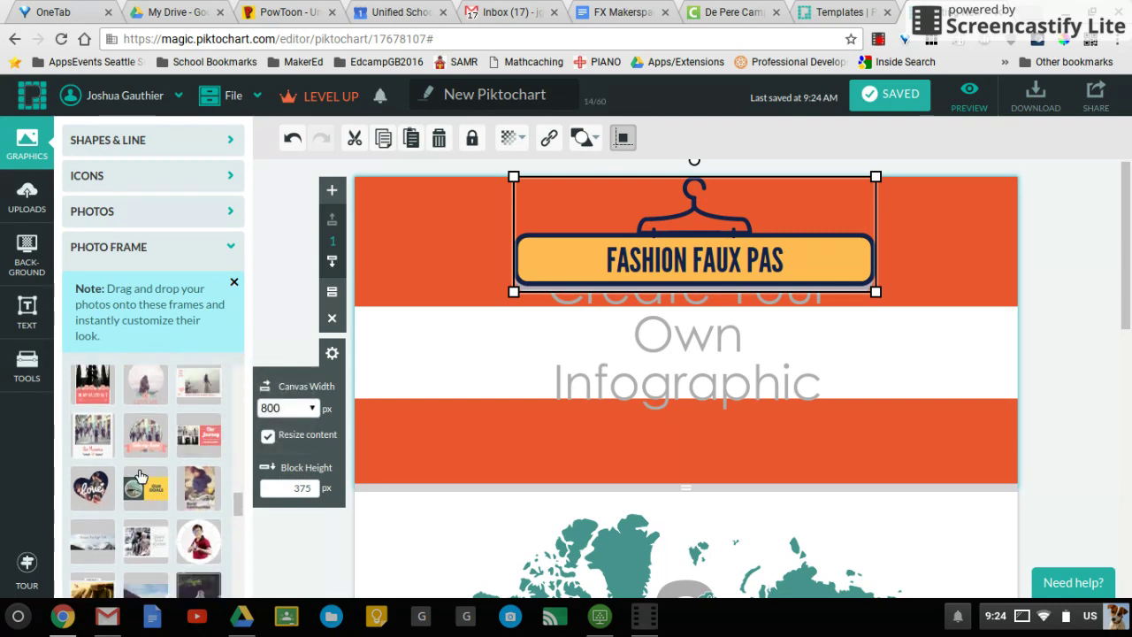
scroll(139, 476, down, 5)
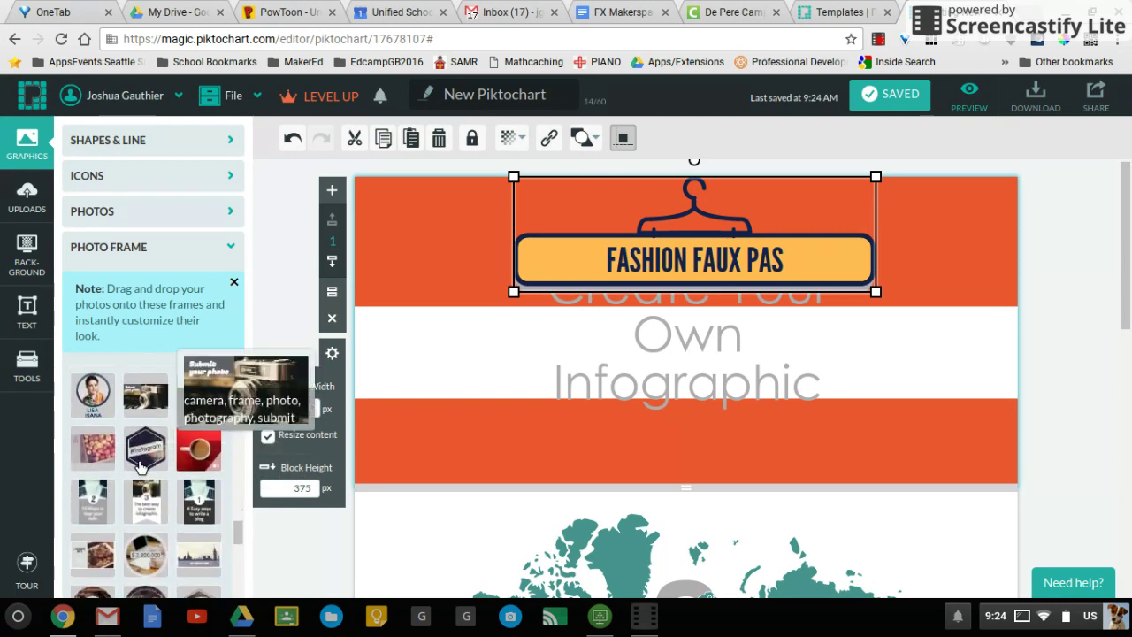
mouse_move(145, 453)
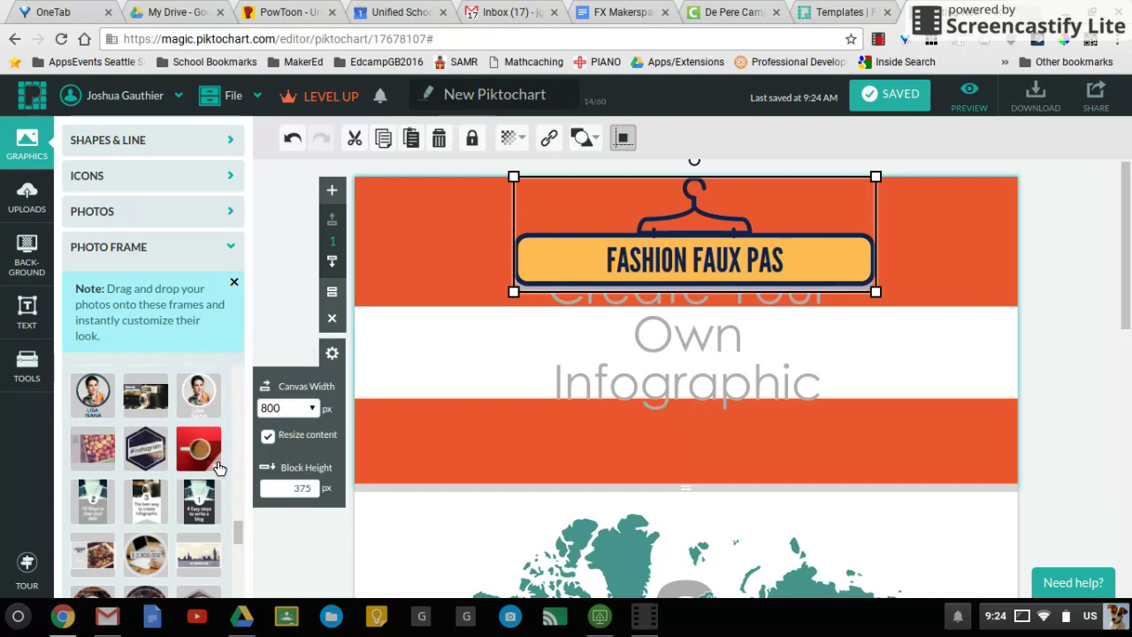
mouse_move(219, 466)
scroll(184, 440, up, 5)
scroll(176, 497, down, 8)
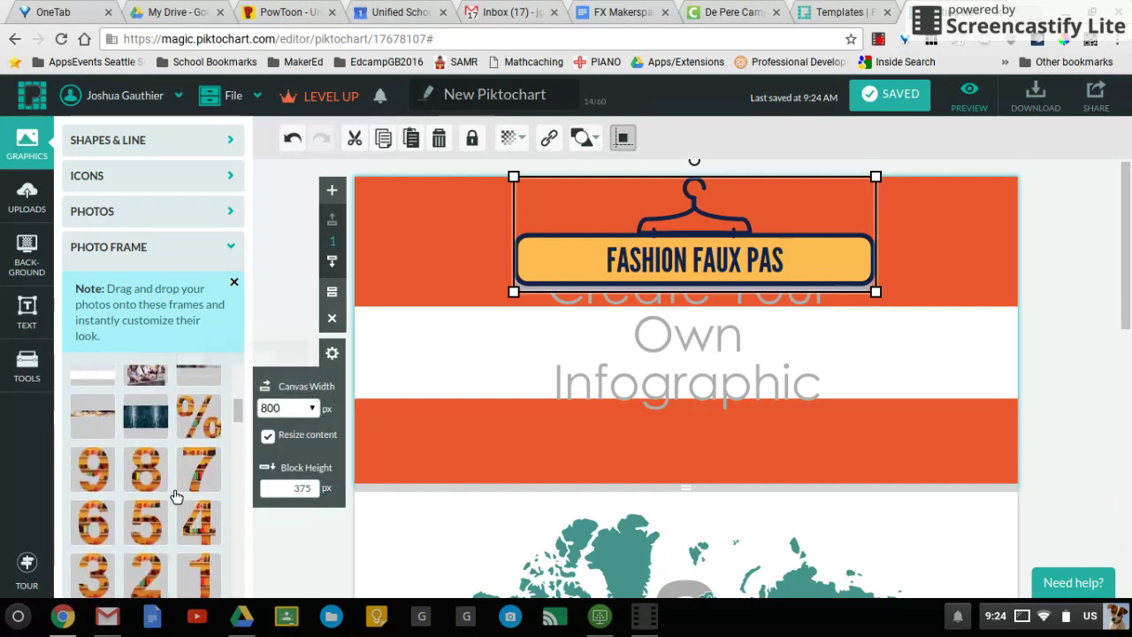
- Add the 8, 7 and % photo frames and arrange them as 87% at the header's right
click(146, 478)
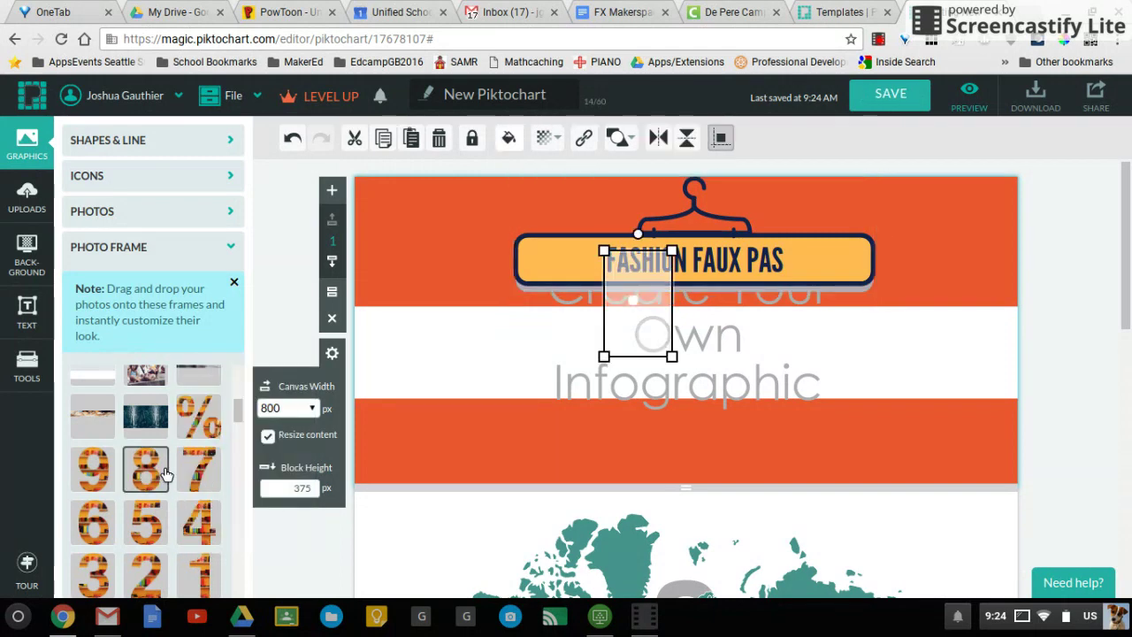
click(202, 471)
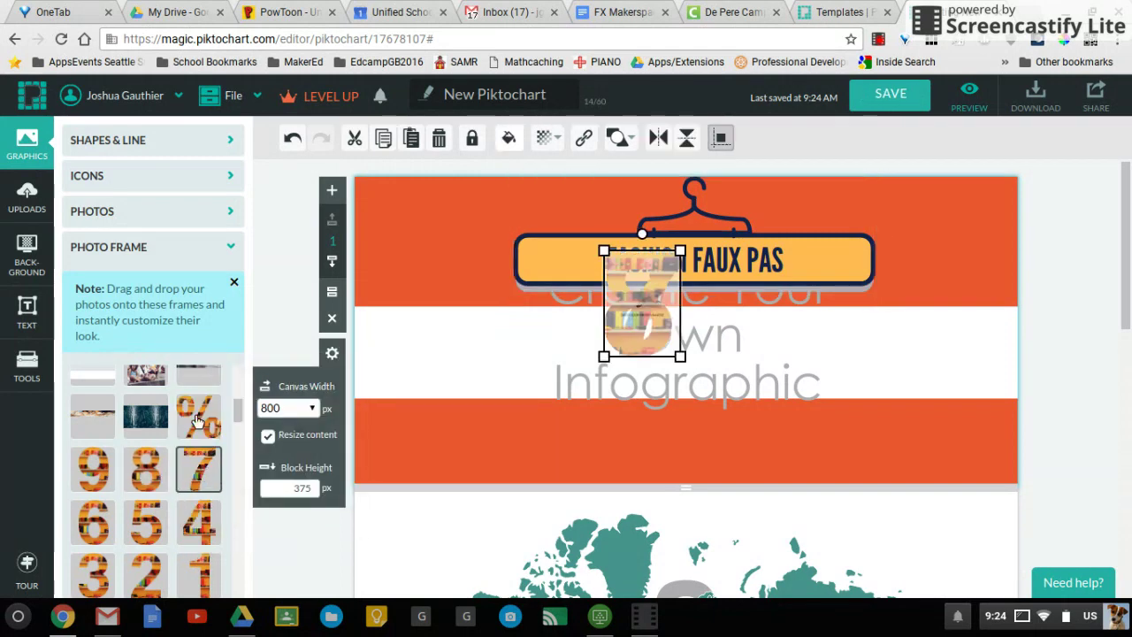
drag(204, 422, 969, 439)
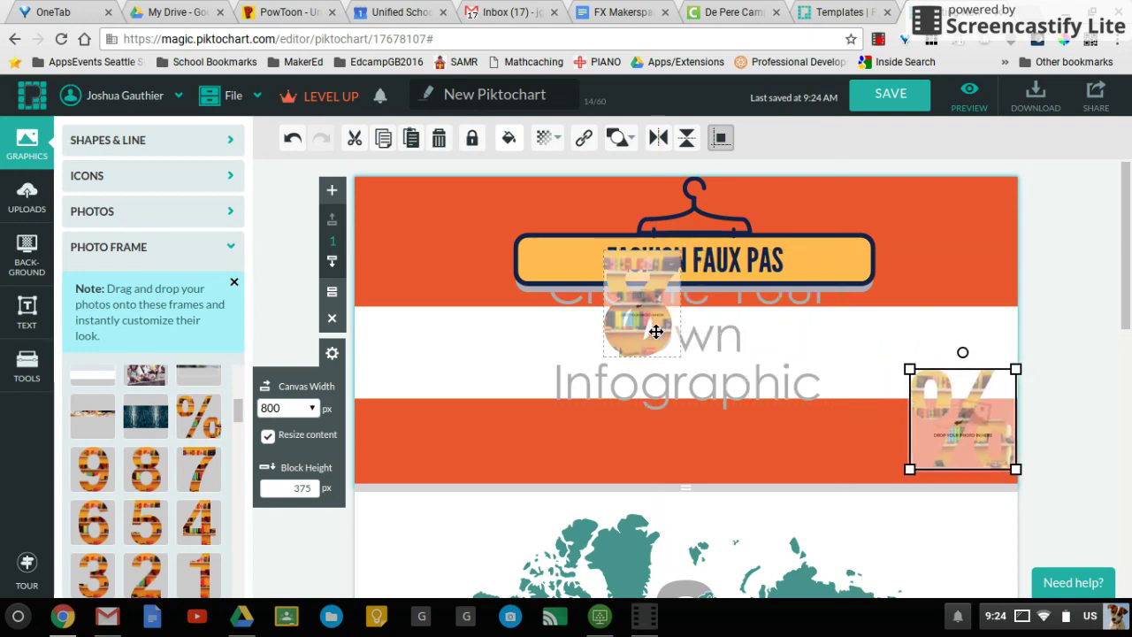
drag(654, 328, 875, 448)
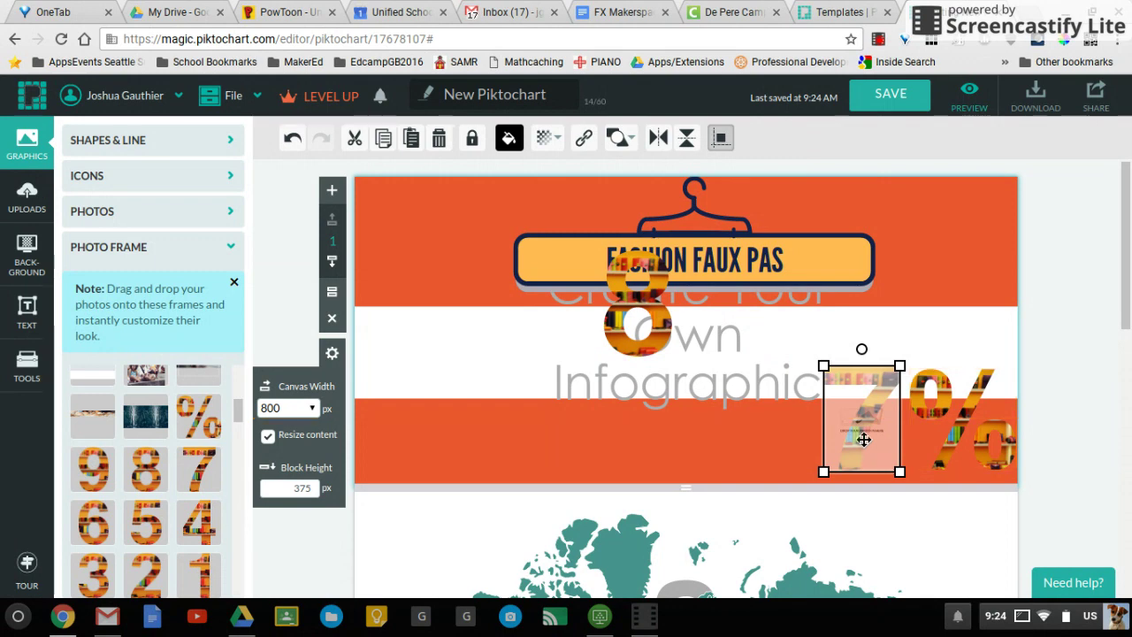
drag(639, 323, 777, 441)
click(680, 378)
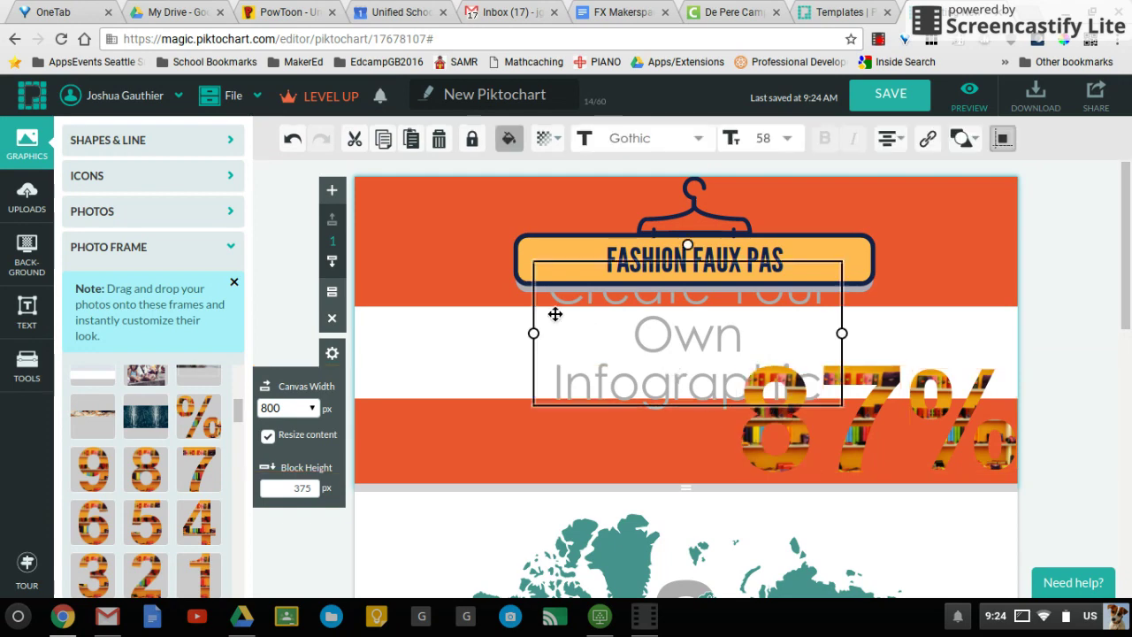
- Move the header title to the left and replace its text with ENERGY!
drag(550, 322, 380, 368)
click(462, 373)
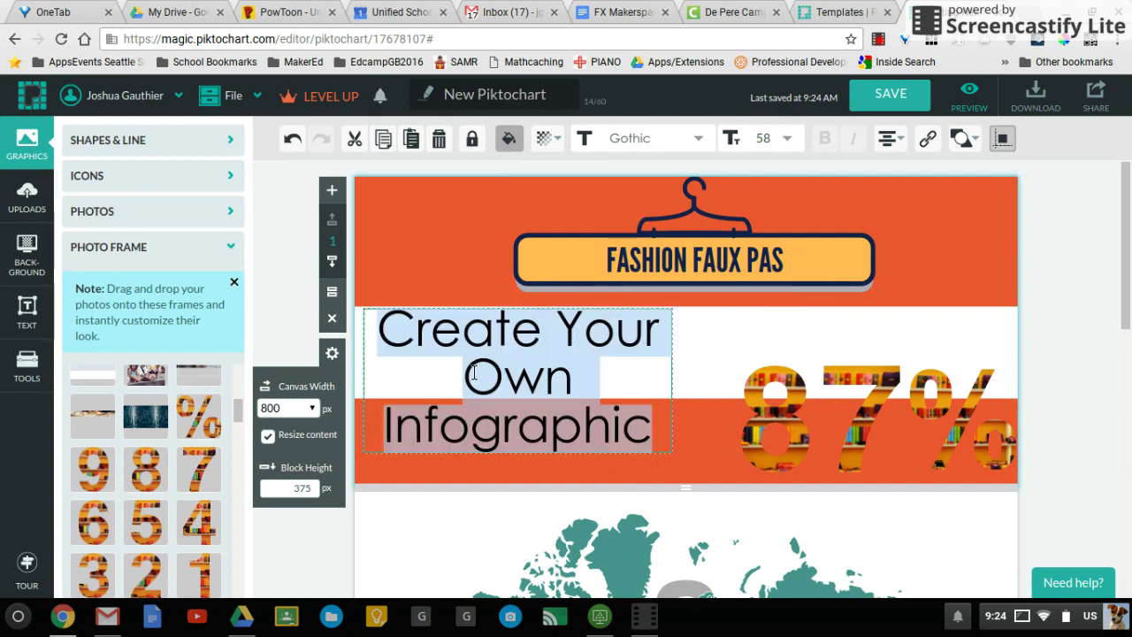
key(ctrl+a)
text(ENERGY!)
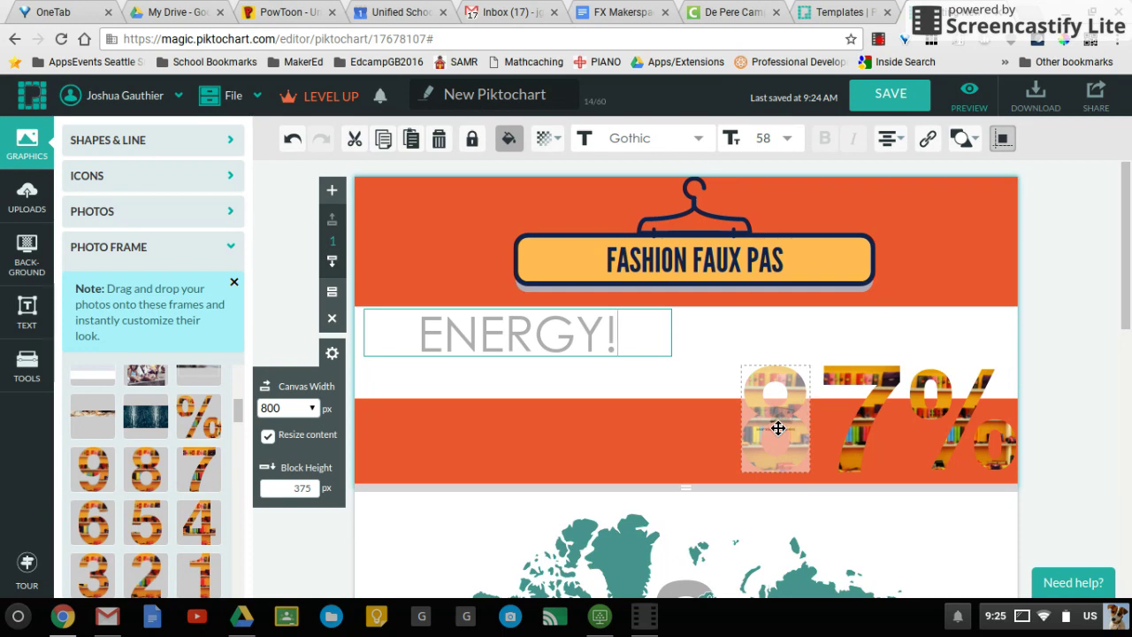
double_click(778, 428)
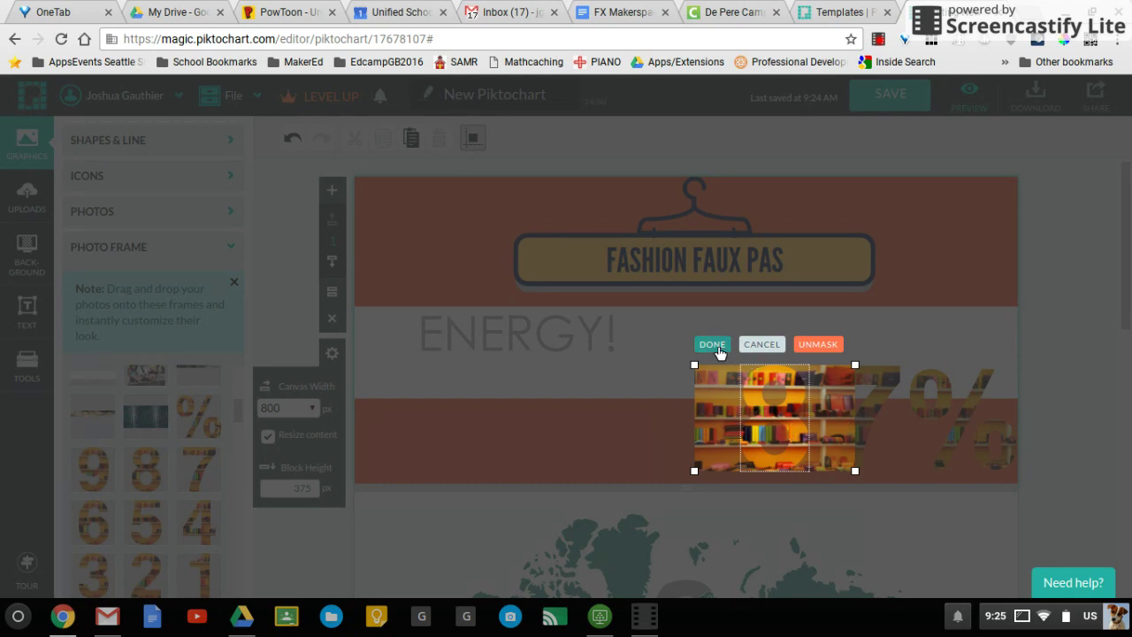
click(818, 346)
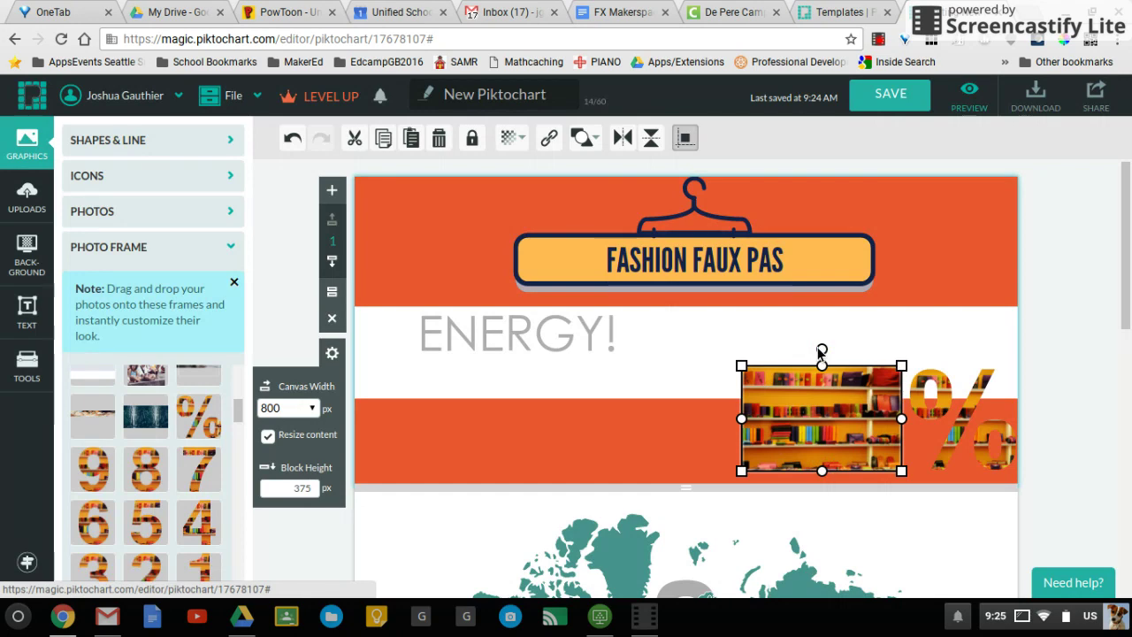
right_click(814, 387)
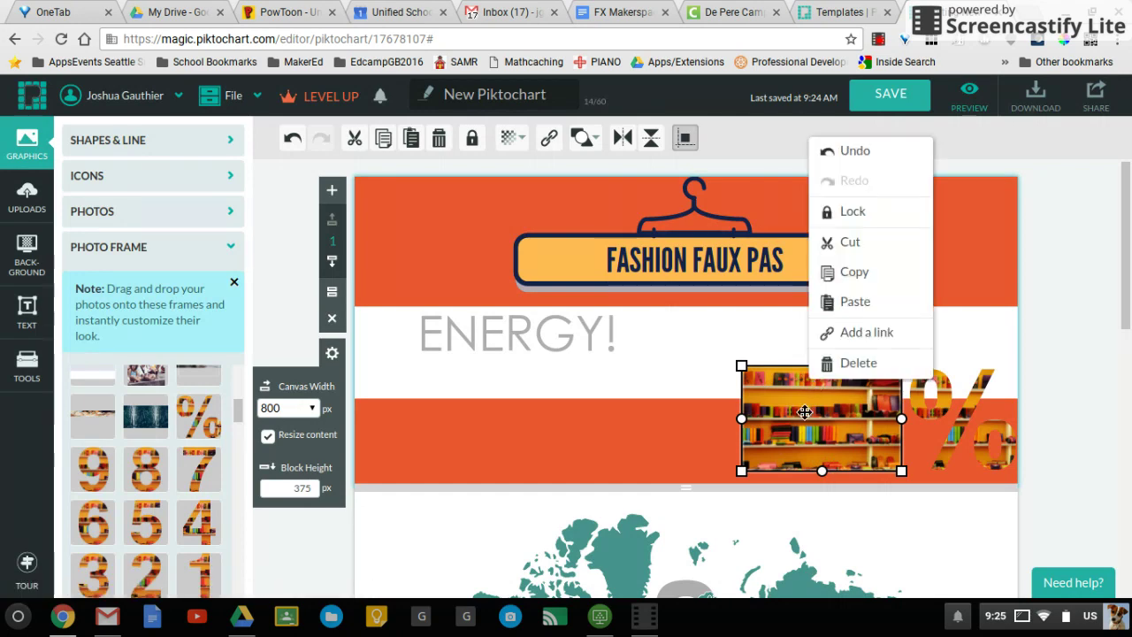
click(805, 412)
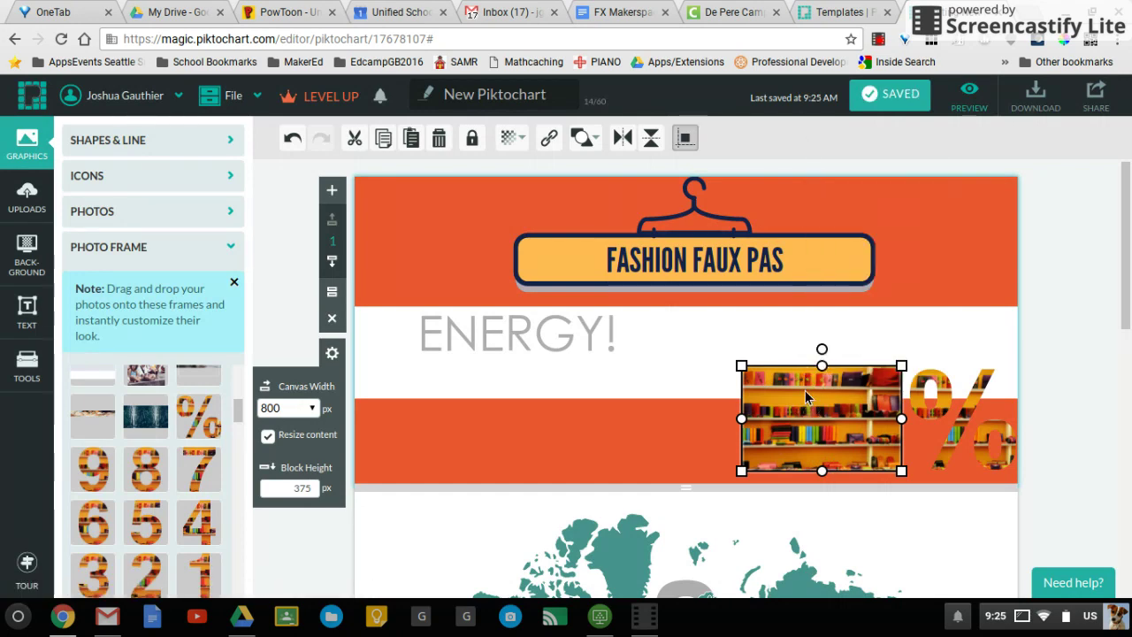
key(ctrl+z)
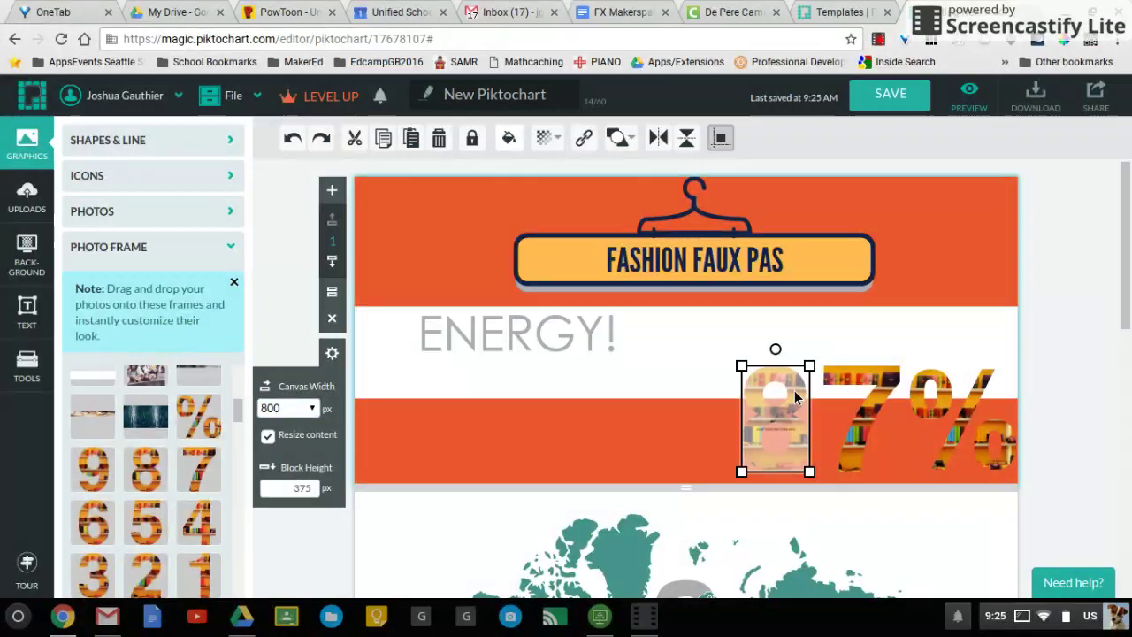
- Fill the 8, 7 and % frames with scenery photos: misty landscape, waterfall and green forest
click(204, 221)
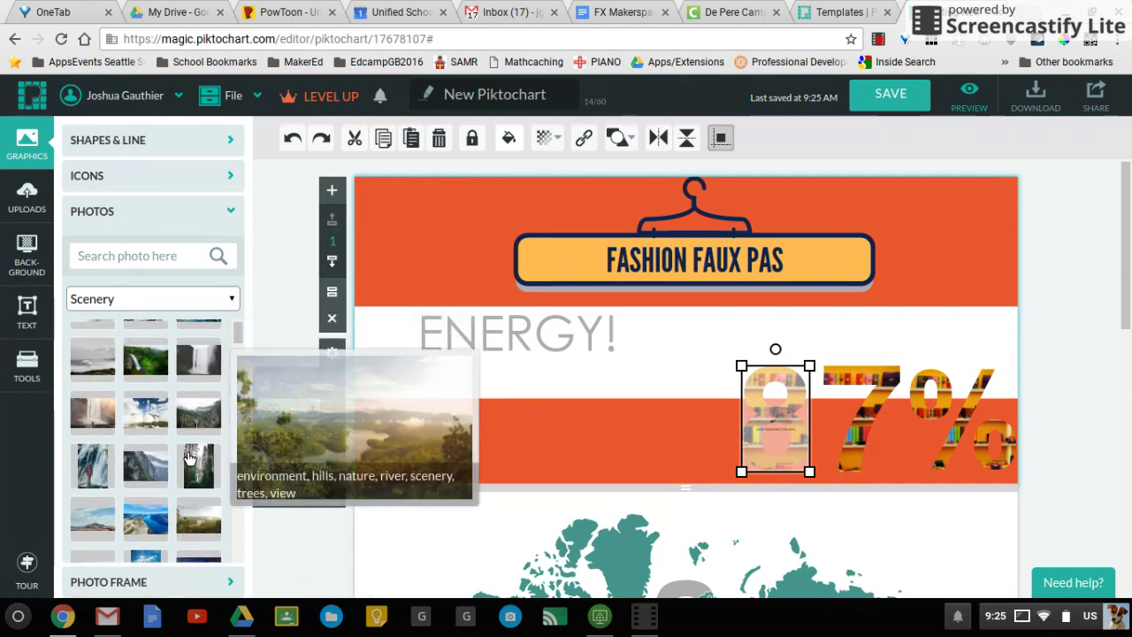
scroll(193, 397, down, 1)
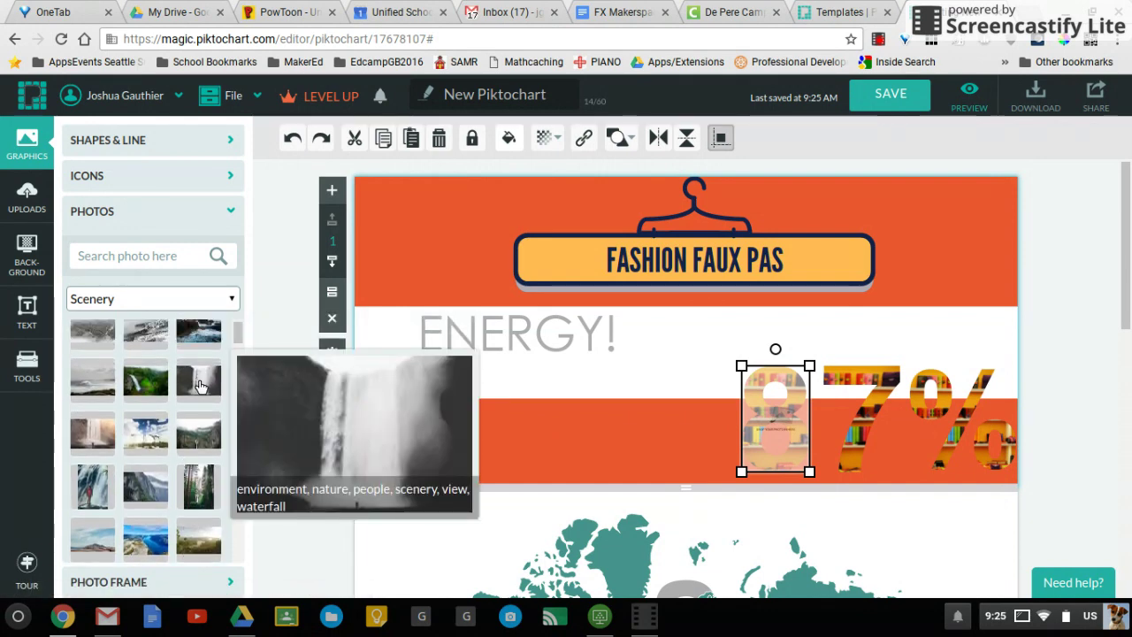
drag(200, 379, 820, 413)
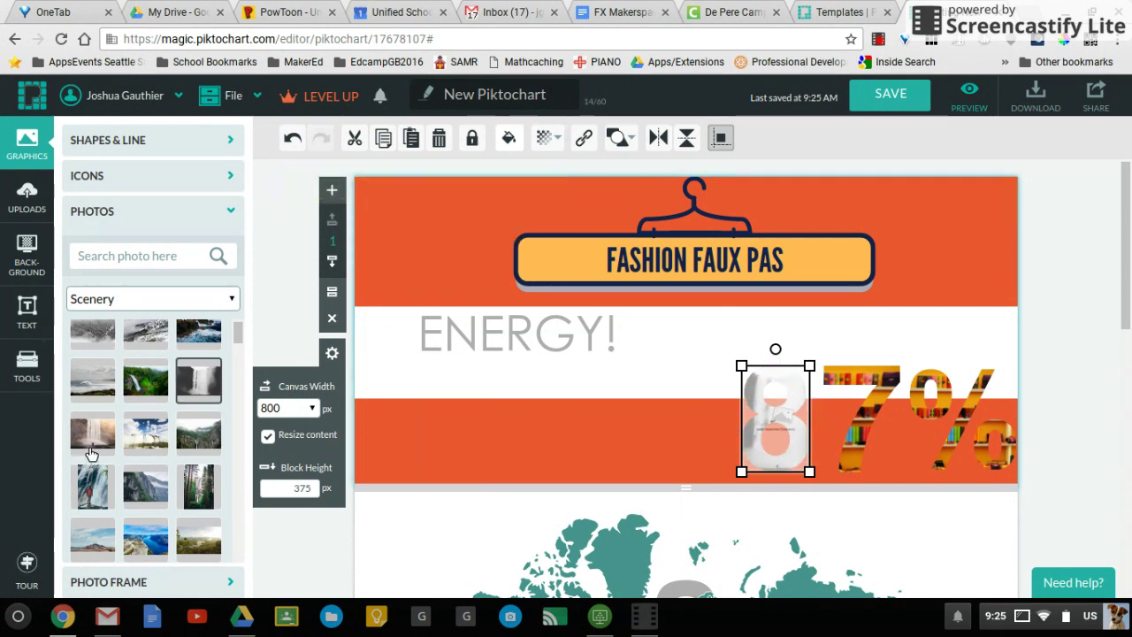
drag(92, 442, 853, 424)
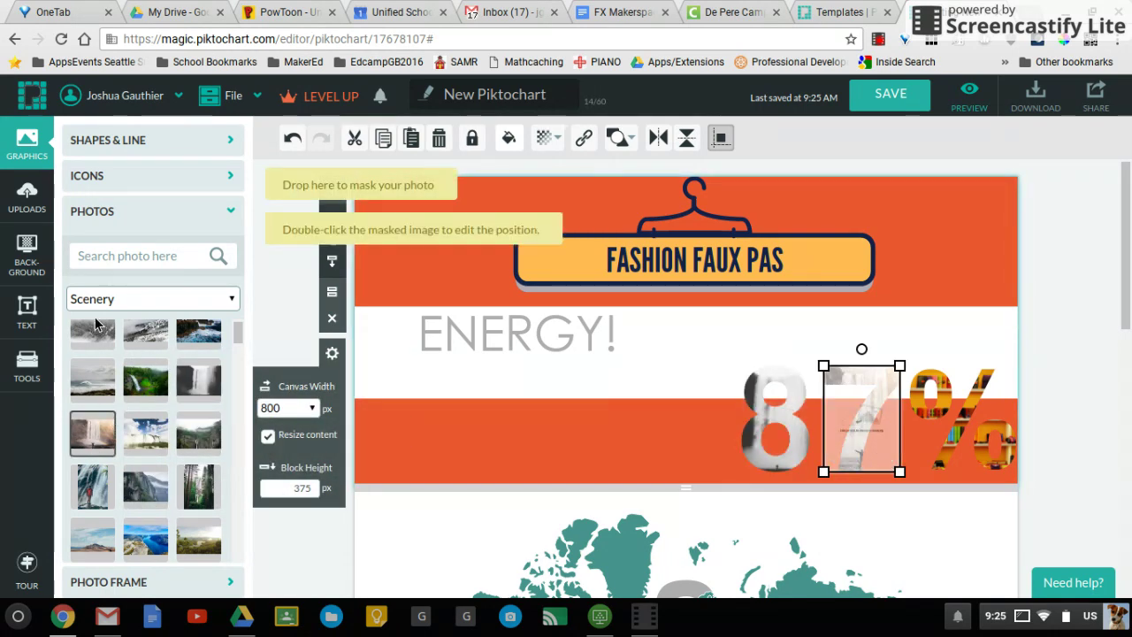
drag(155, 382, 953, 434)
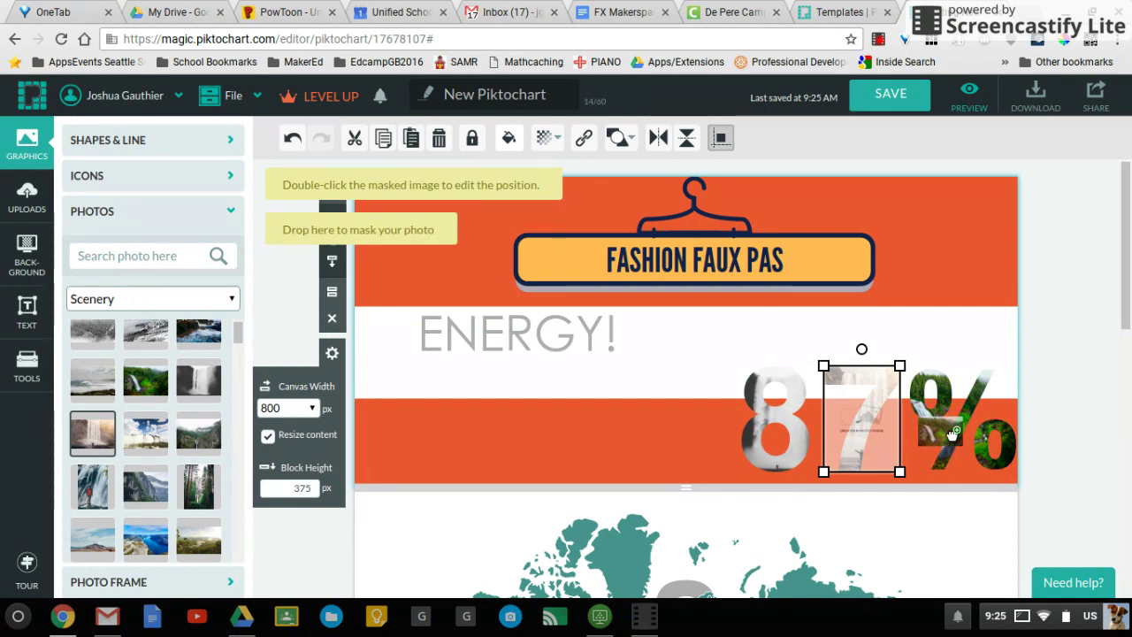
click(655, 462)
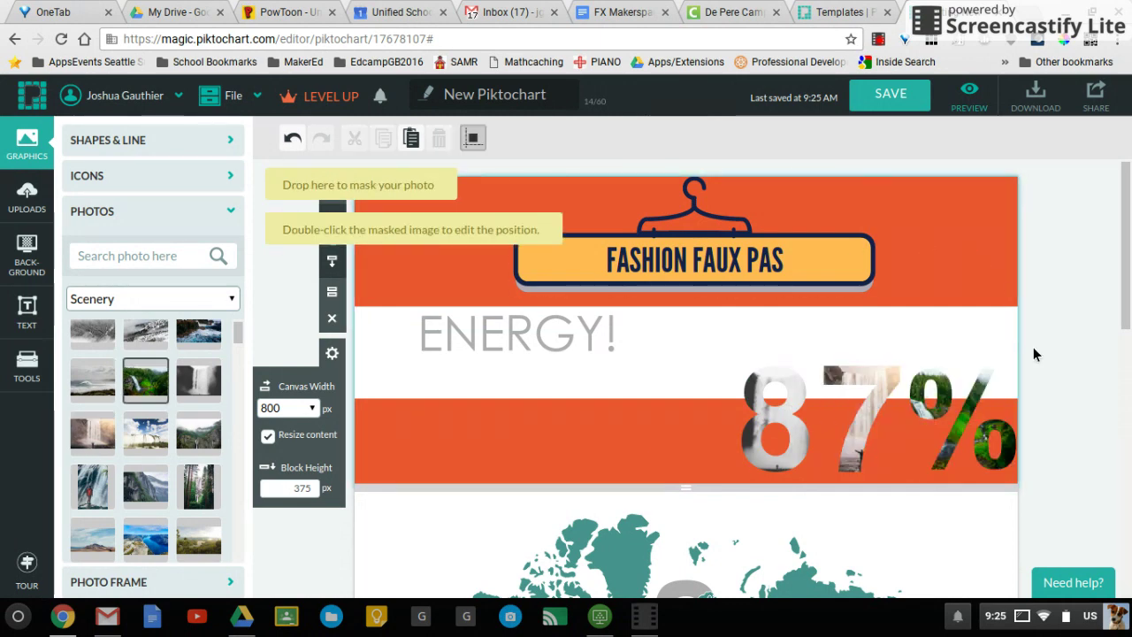
drag(858, 367, 856, 371)
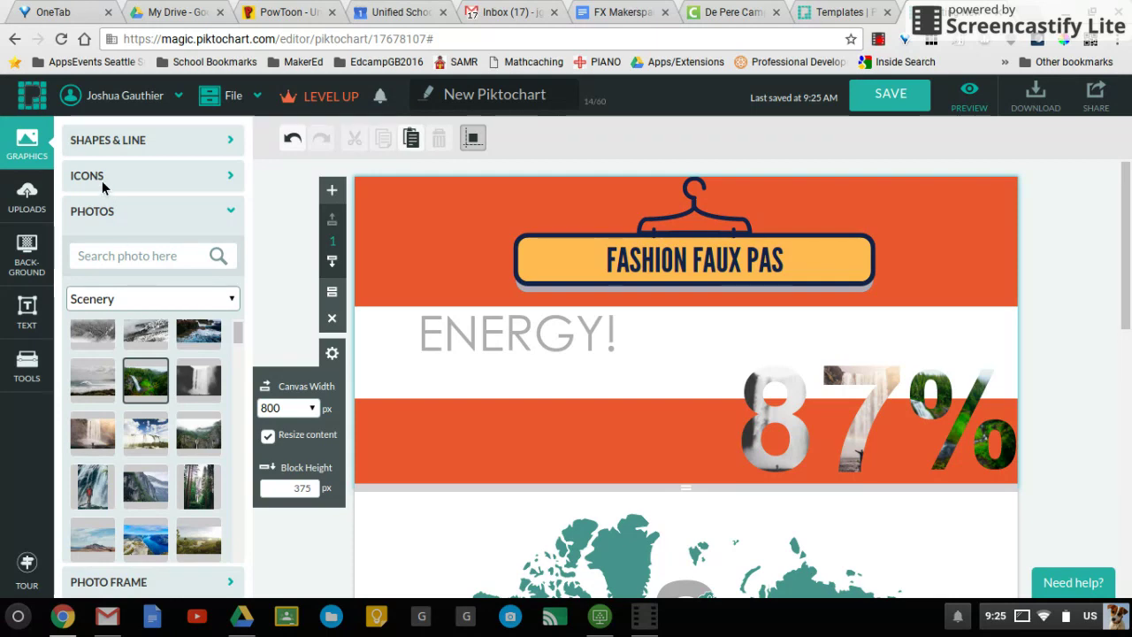
- Place the black lighthouse icon on the orange band just left of the 87% figure
click(93, 143)
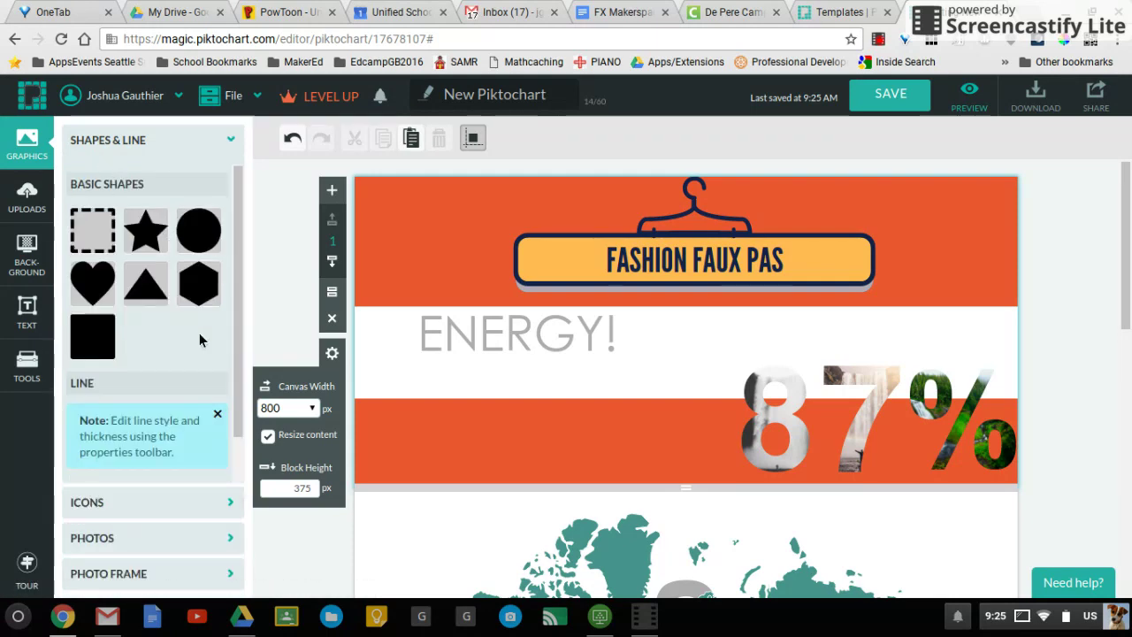
scroll(193, 314, down, 1)
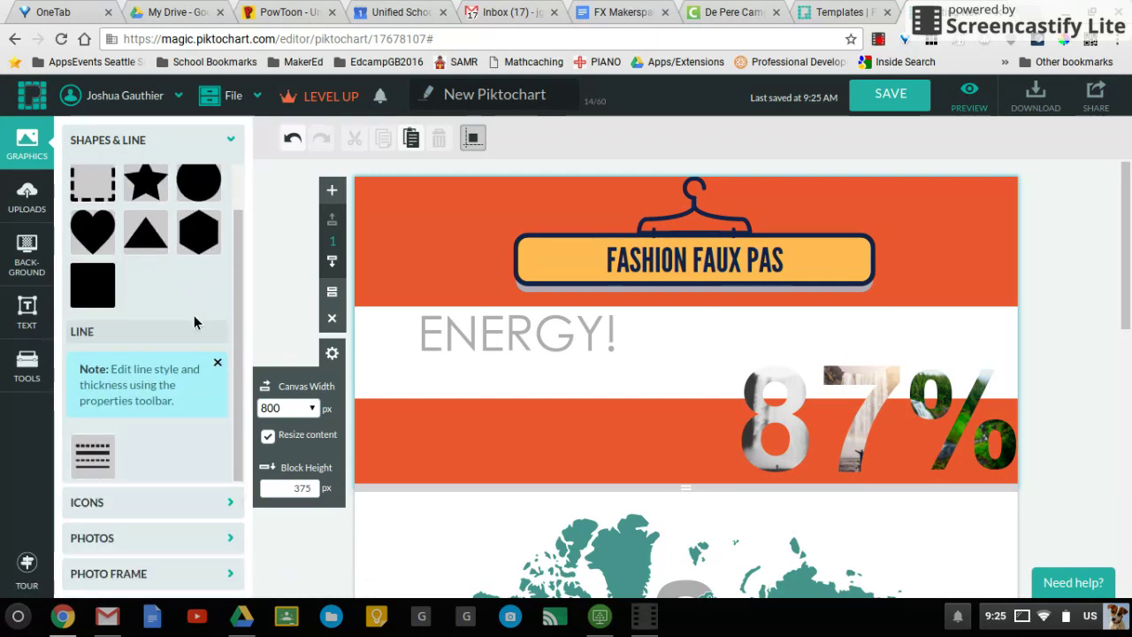
scroll(203, 444, up, 1)
scroll(170, 487, down, 1)
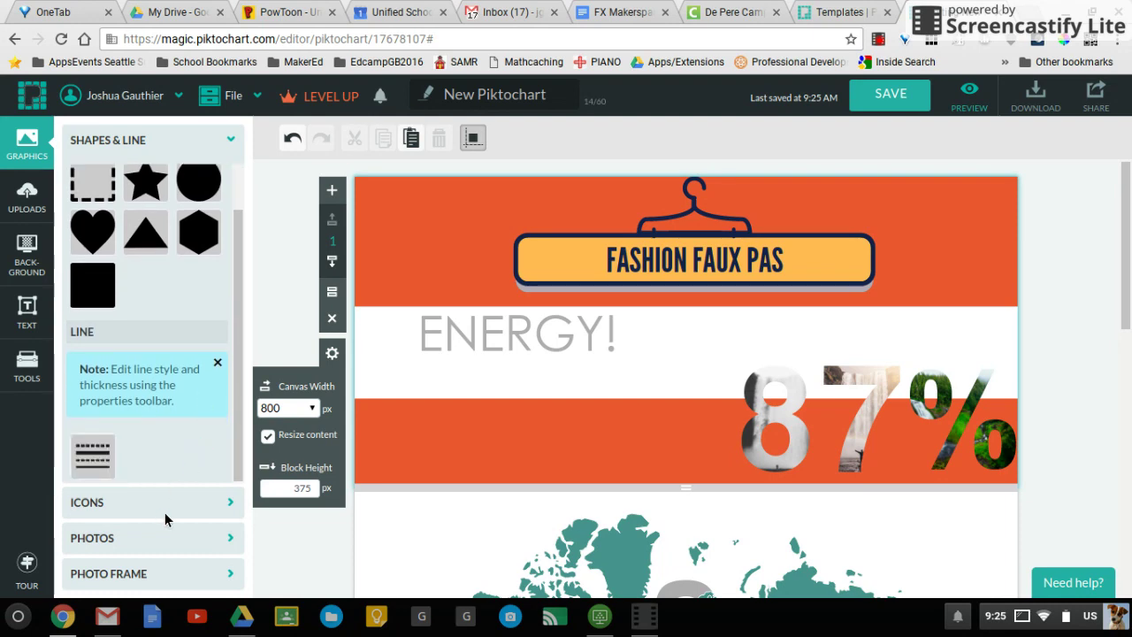
click(164, 502)
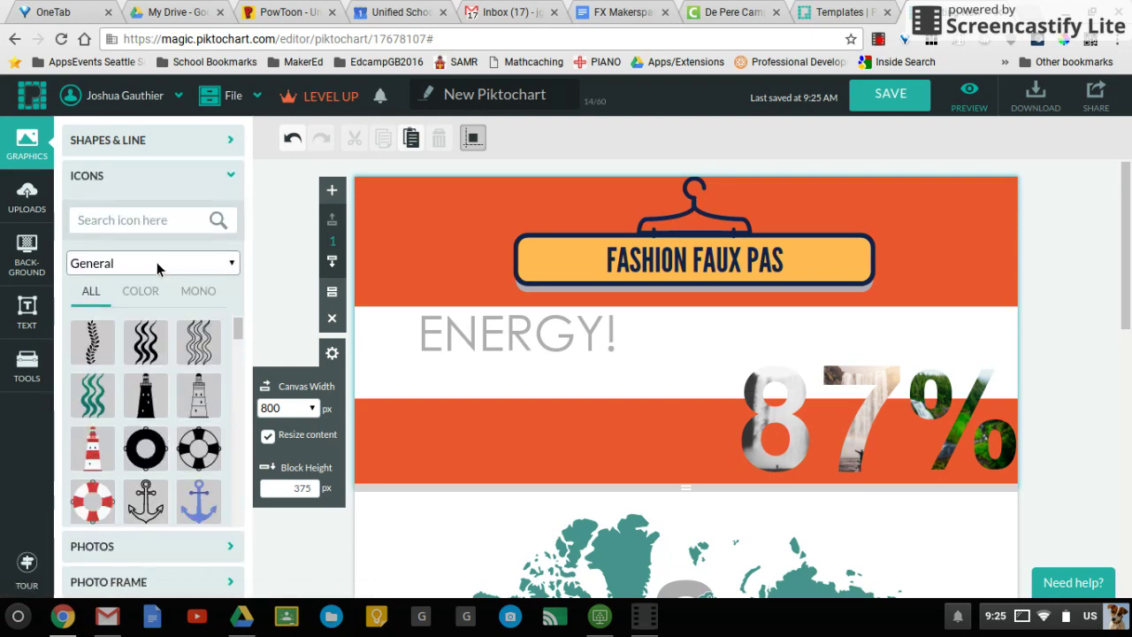
mouse_move(154, 405)
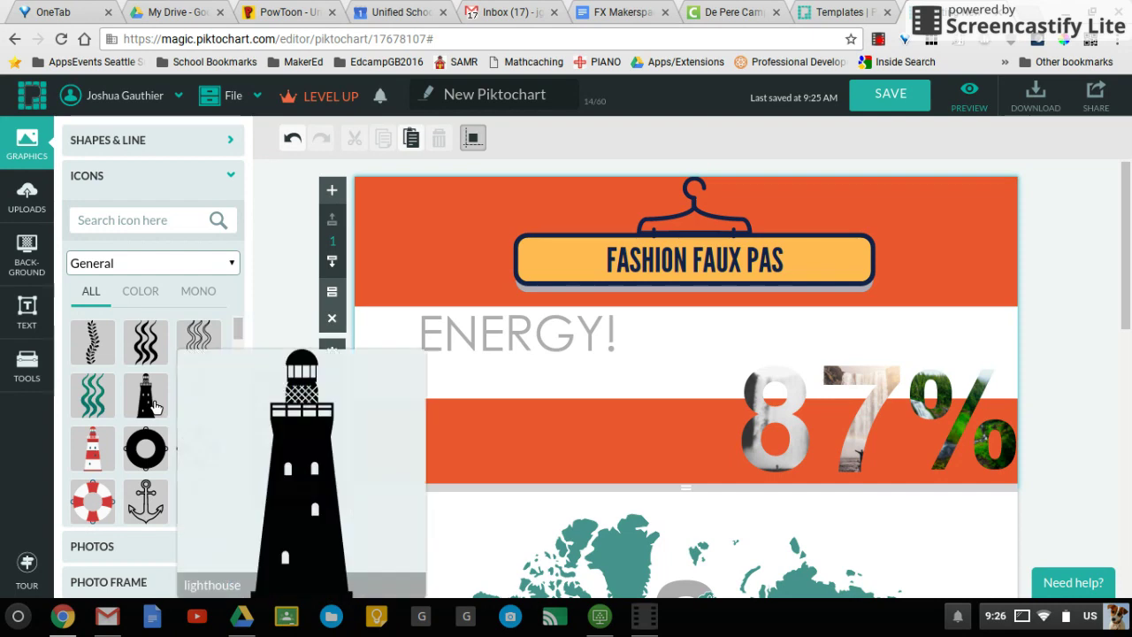
drag(153, 405, 665, 420)
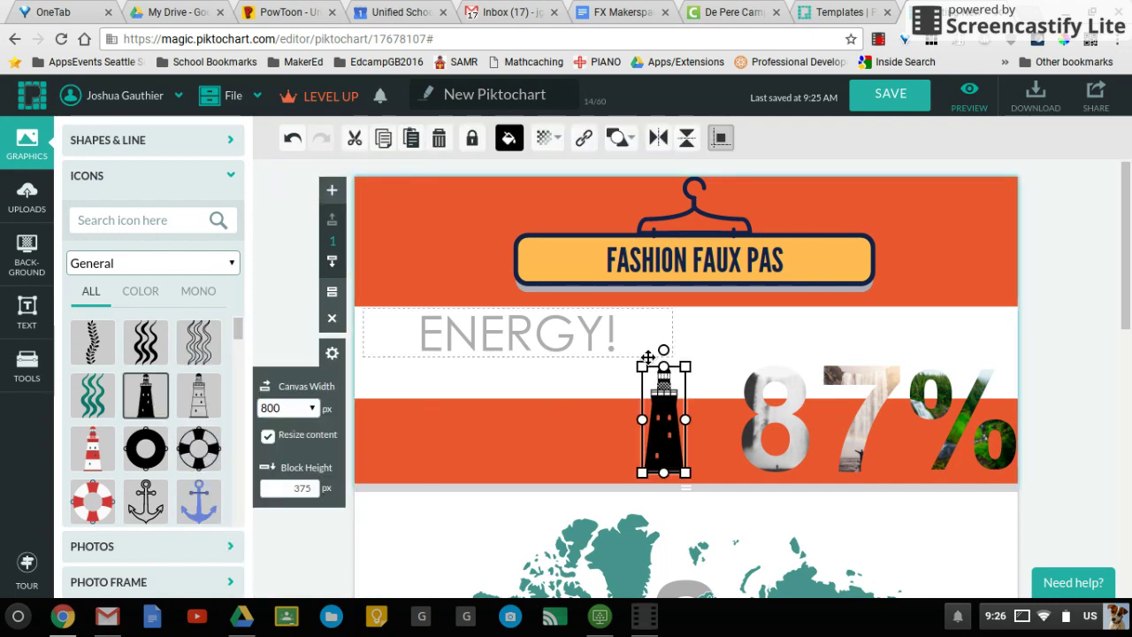
drag(653, 381, 684, 378)
scroll(684, 379, down, 10)
scroll(685, 379, up, 10)
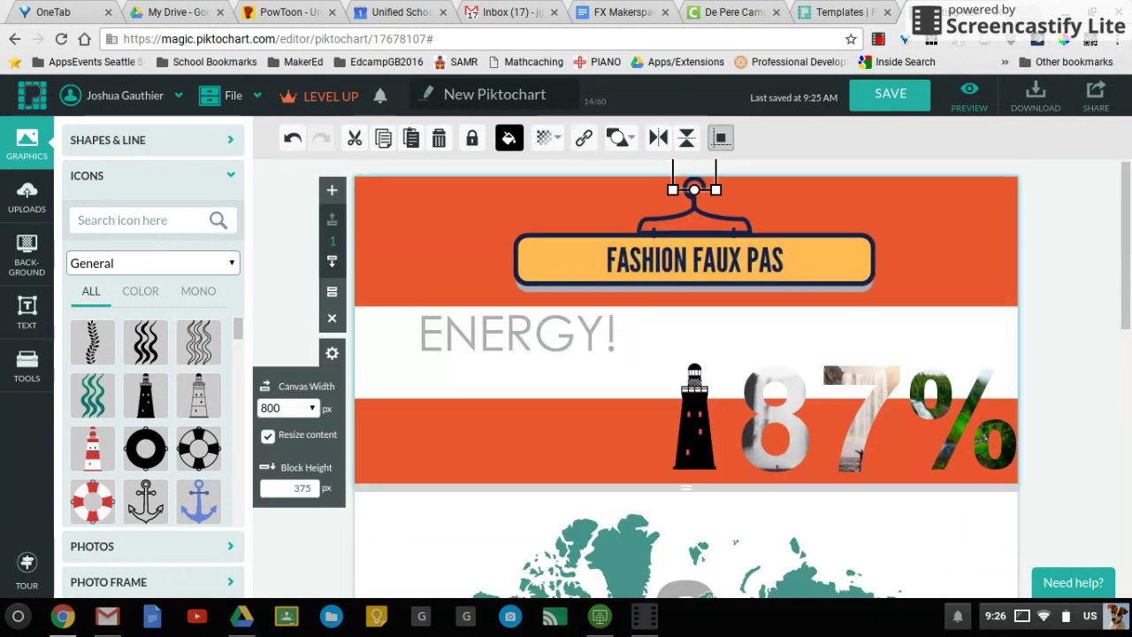
- Save the infographic
scroll(684, 378, down, 10)
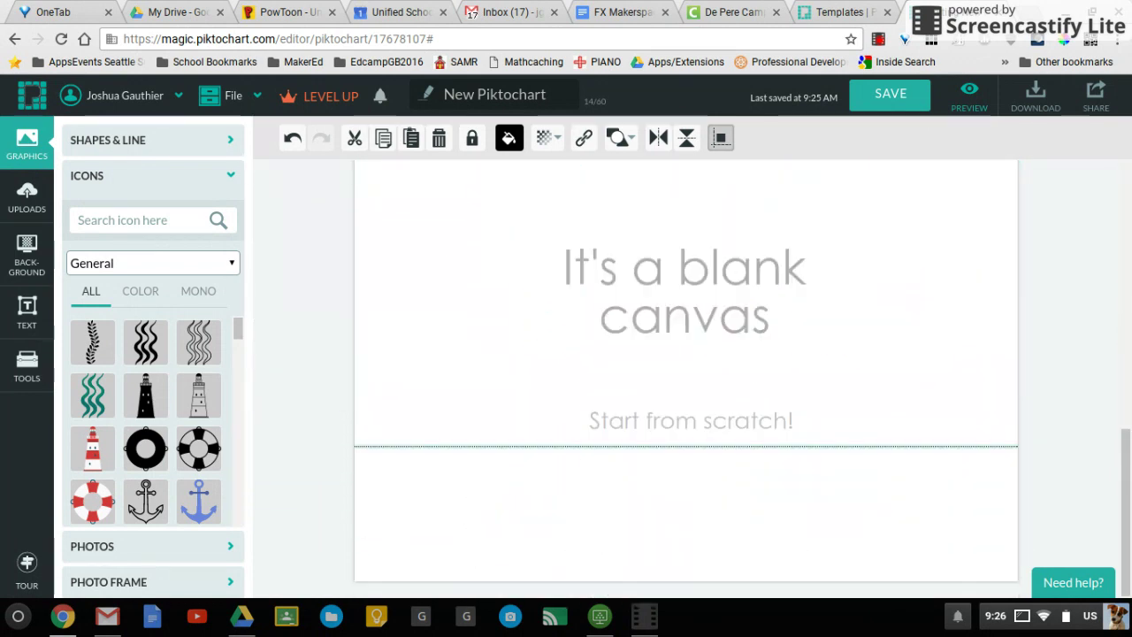
scroll(685, 371, up, 10)
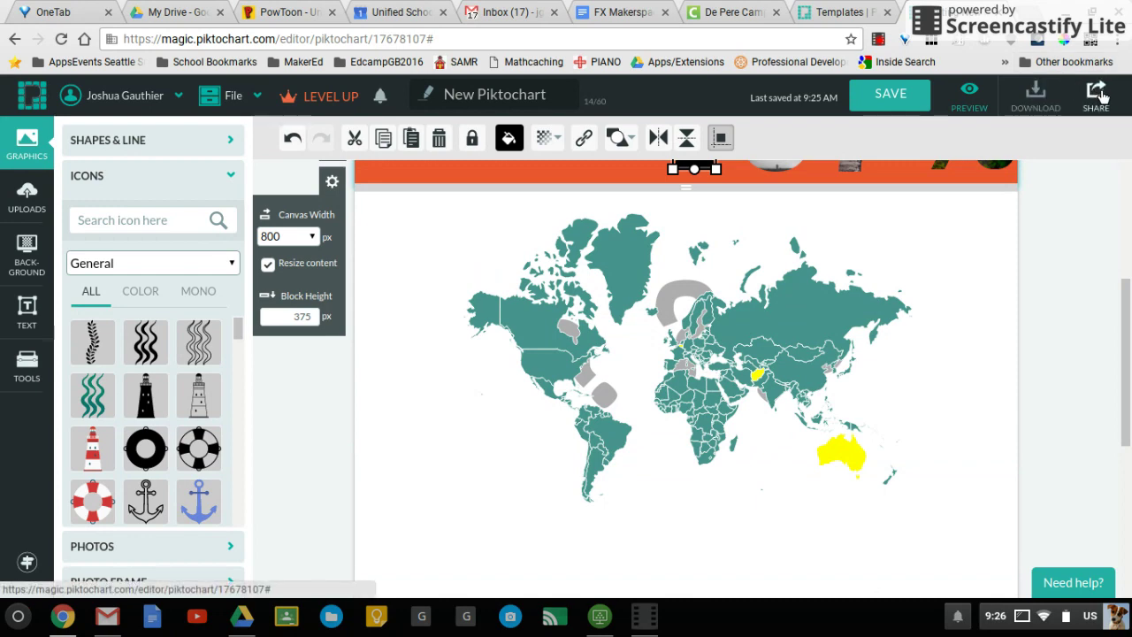
click(875, 95)
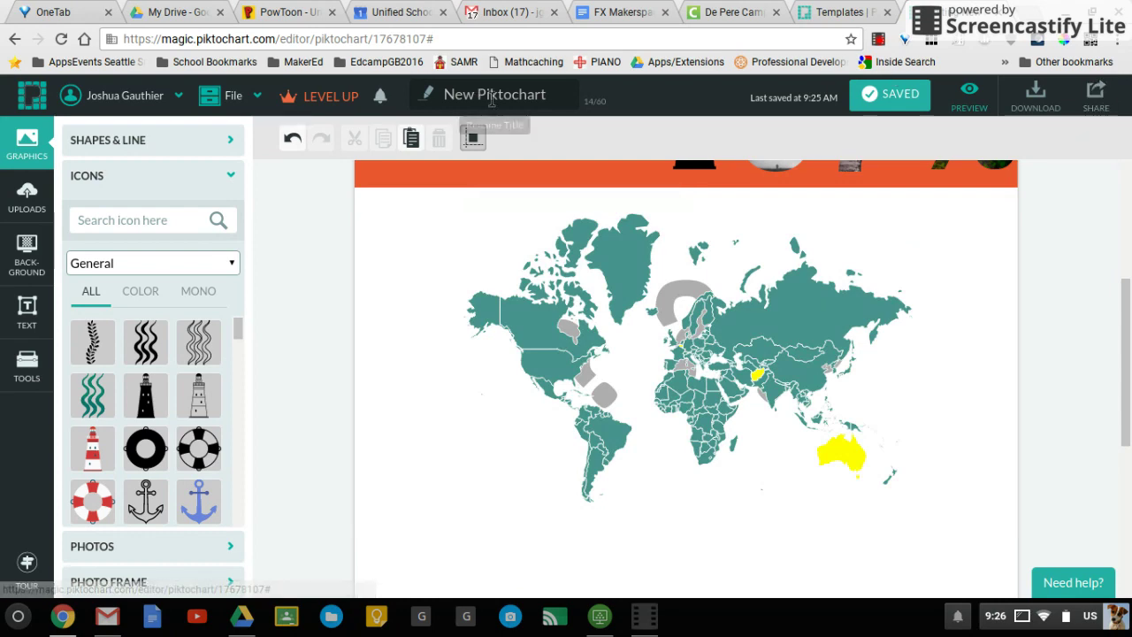
- Rename the infographic title to ENERGY! and bring up the Share dialog
click(490, 95)
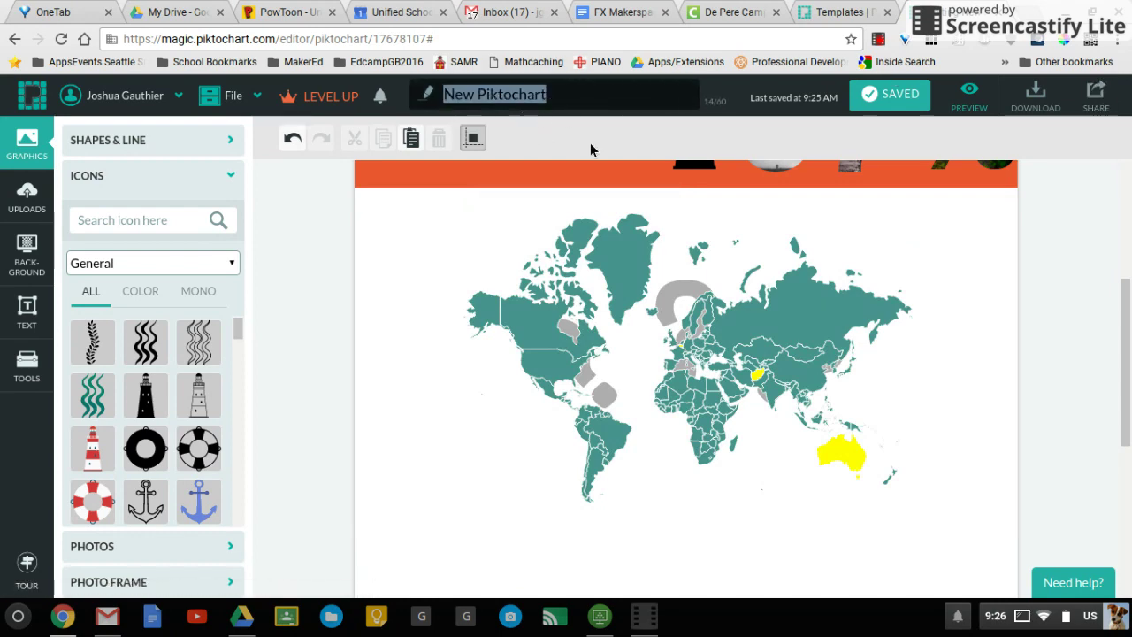
text(EE)
text(R)
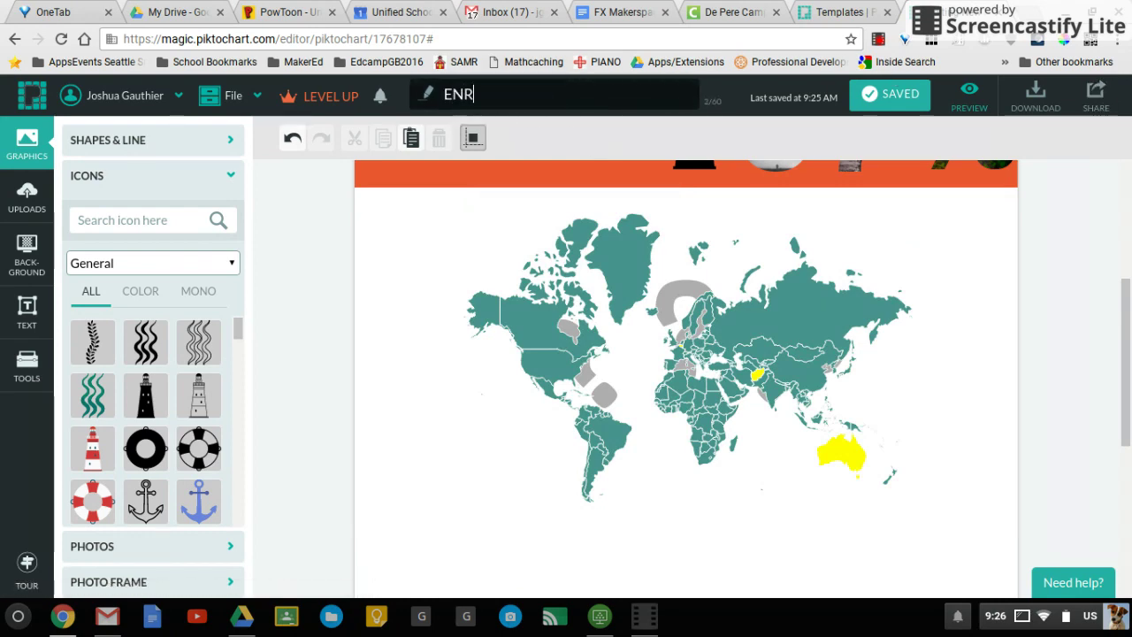
text(GY!)
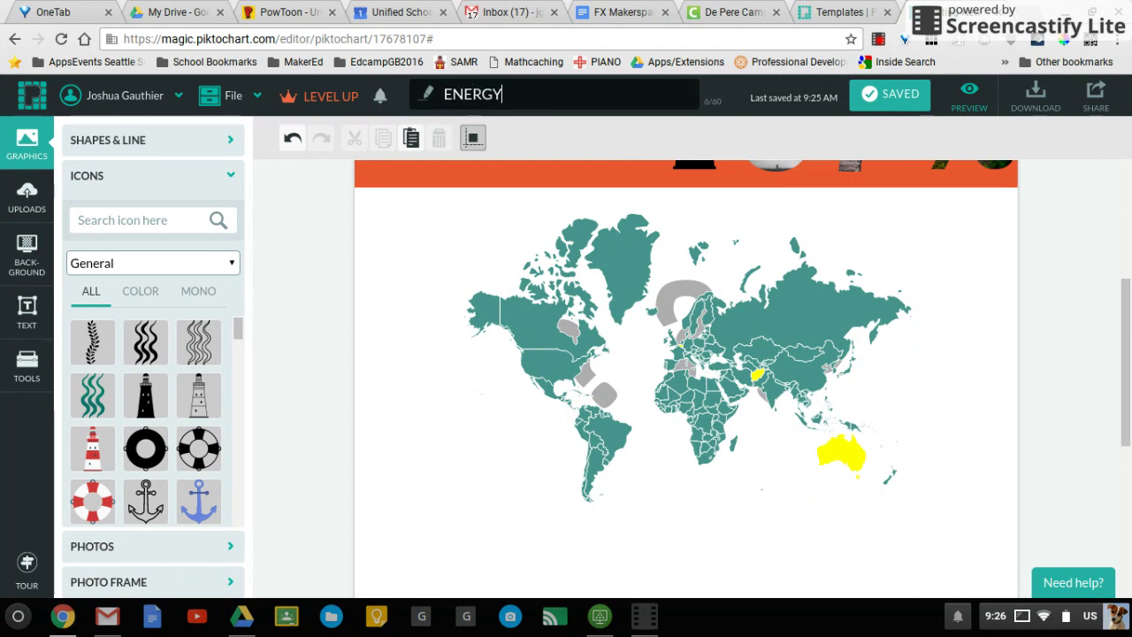
click(1096, 97)
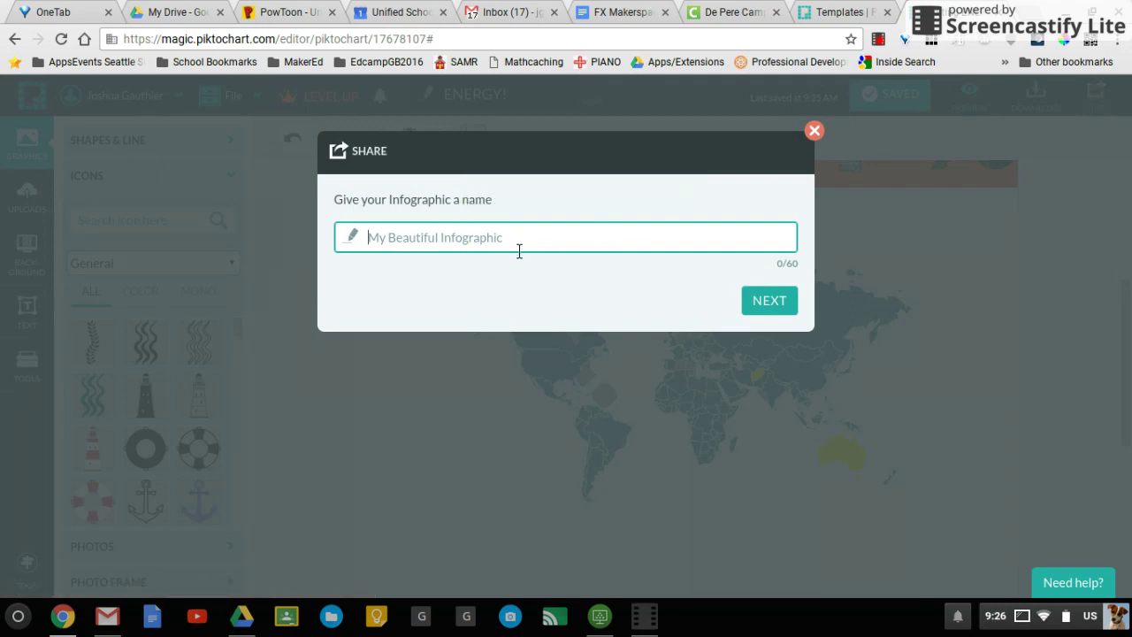
- Name the infographic ENERGY and set its visibility to Public
text(ENERGY)
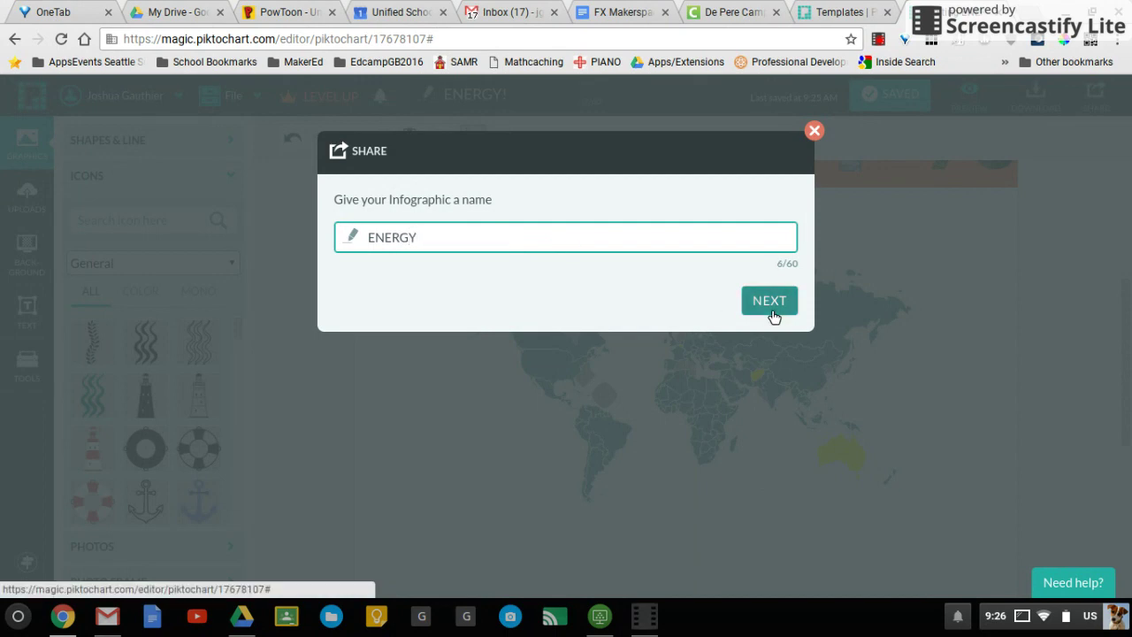
click(769, 305)
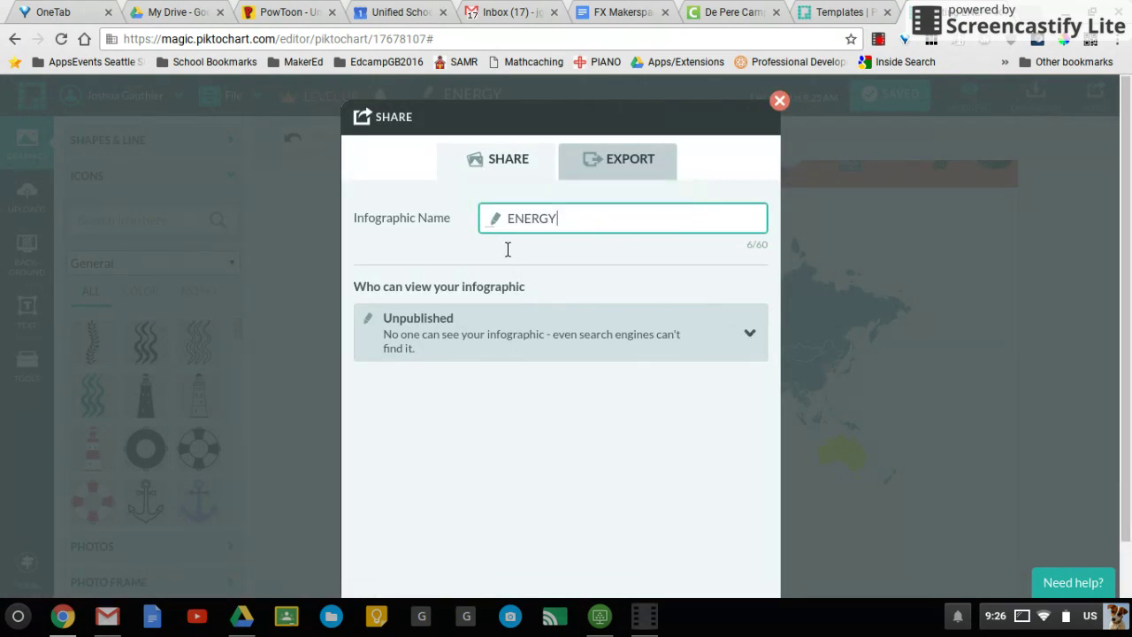
click(750, 336)
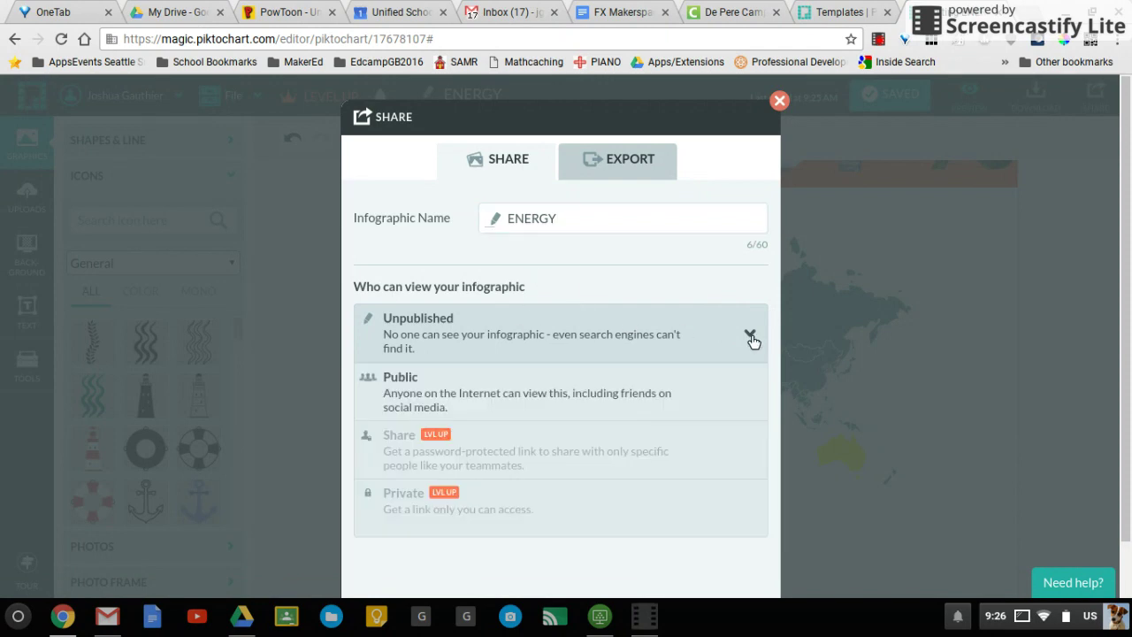
scroll(543, 310, down, 1)
click(526, 357)
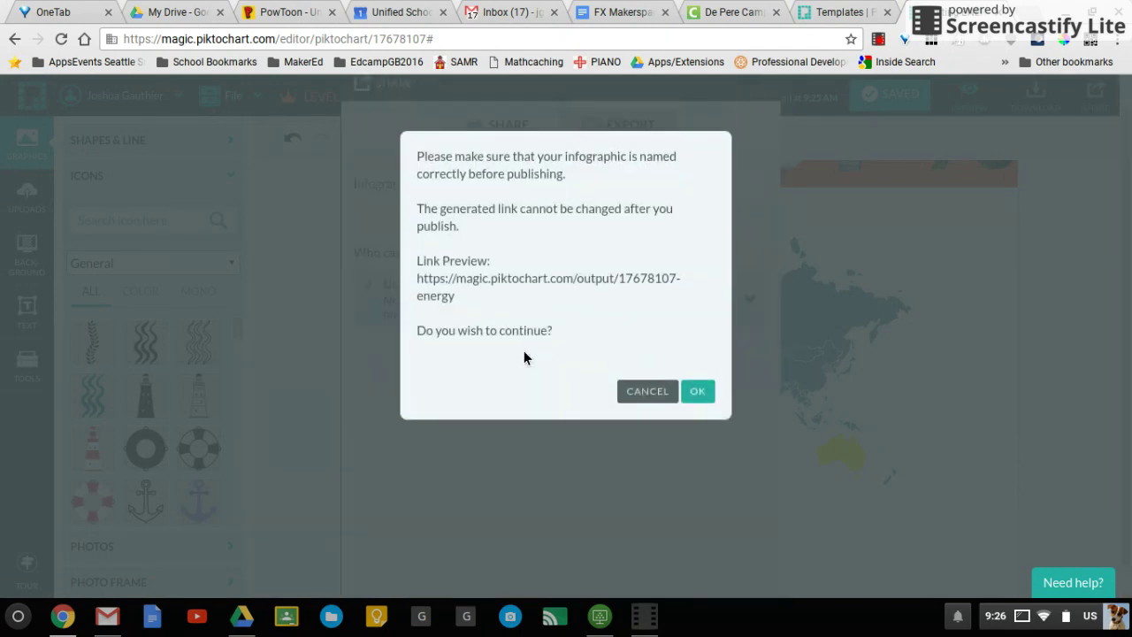
- Publish with the generated link, select the public share link, and close the Share window
click(700, 399)
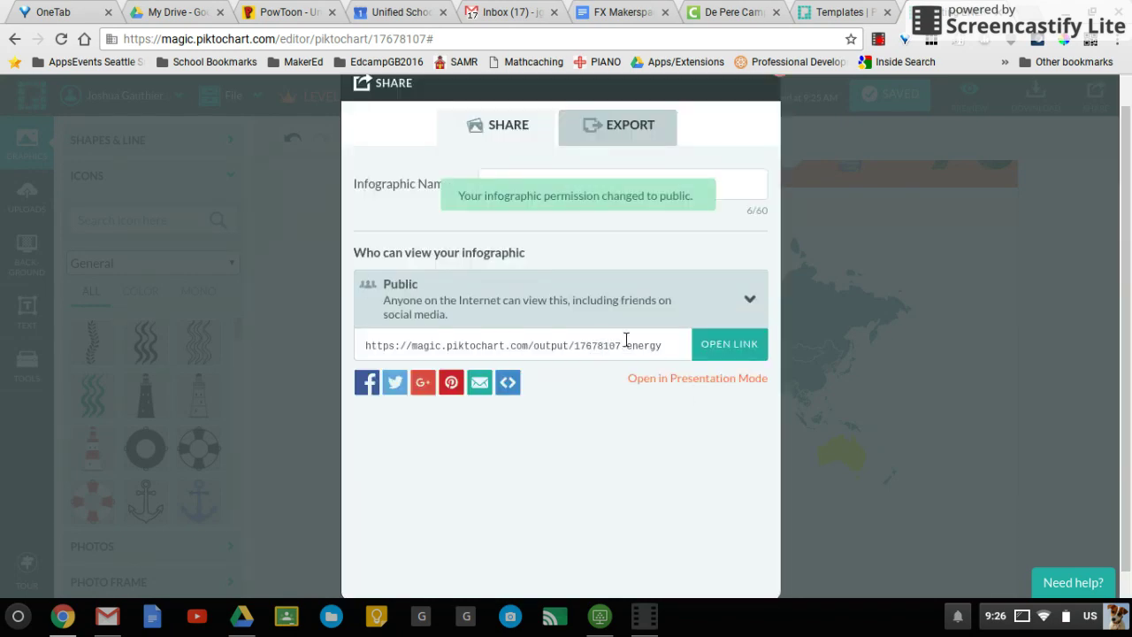
click(667, 344)
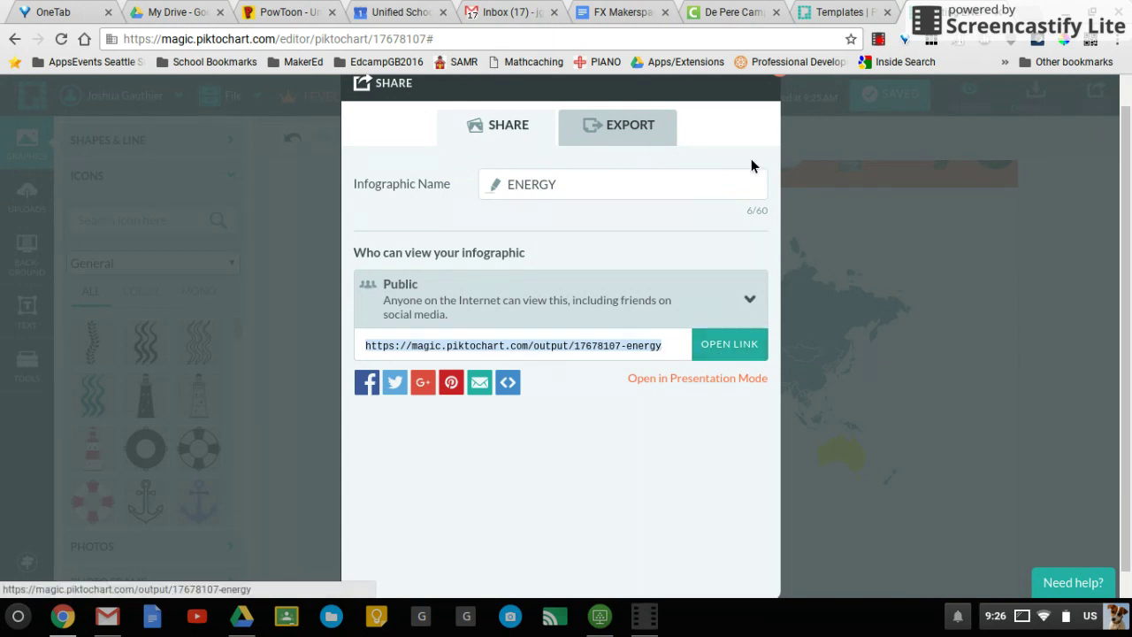
click(829, 202)
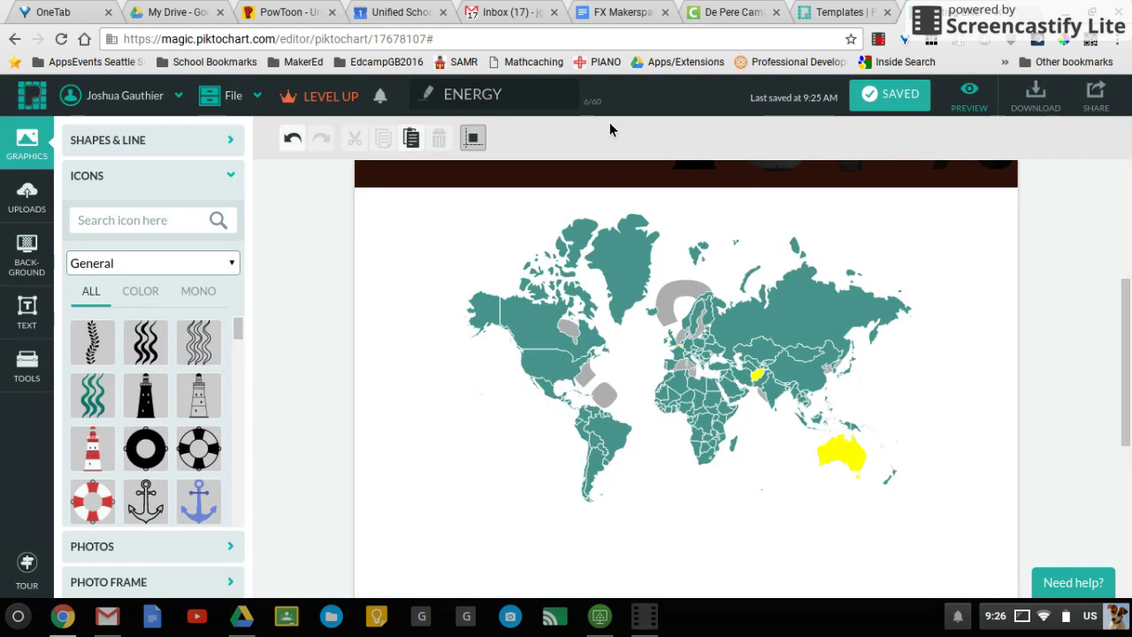
- Delete the FASHION FAUX PAS hanger graphic from the top header block
scroll(609, 299, up, 3)
scroll(609, 299, up, 3)
scroll(609, 299, down, 1)
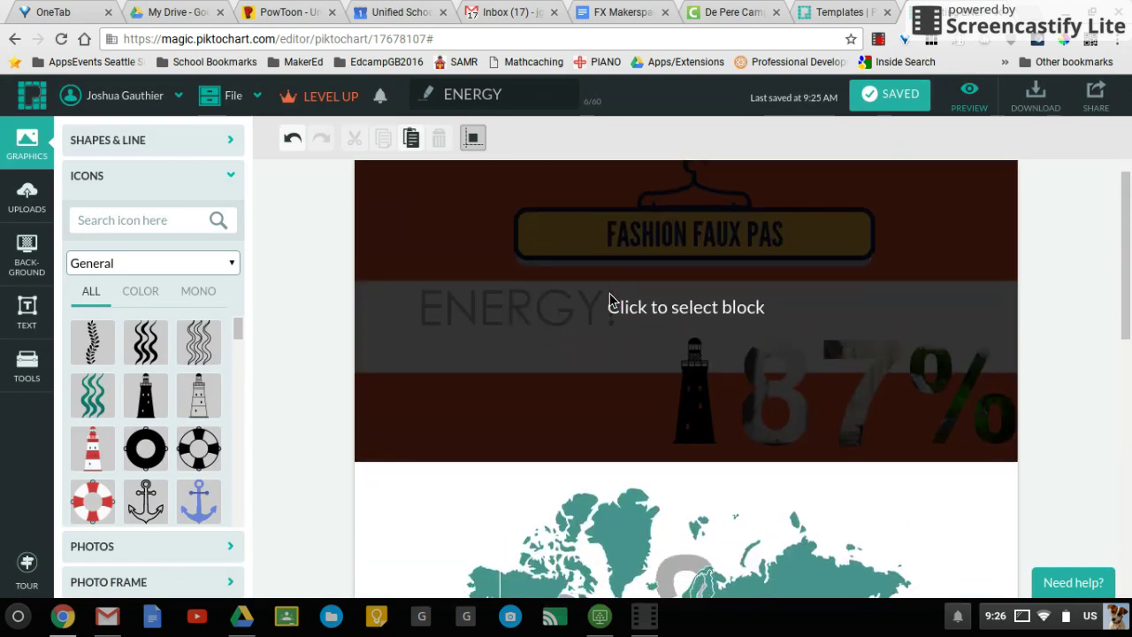
scroll(888, 335, up, 5)
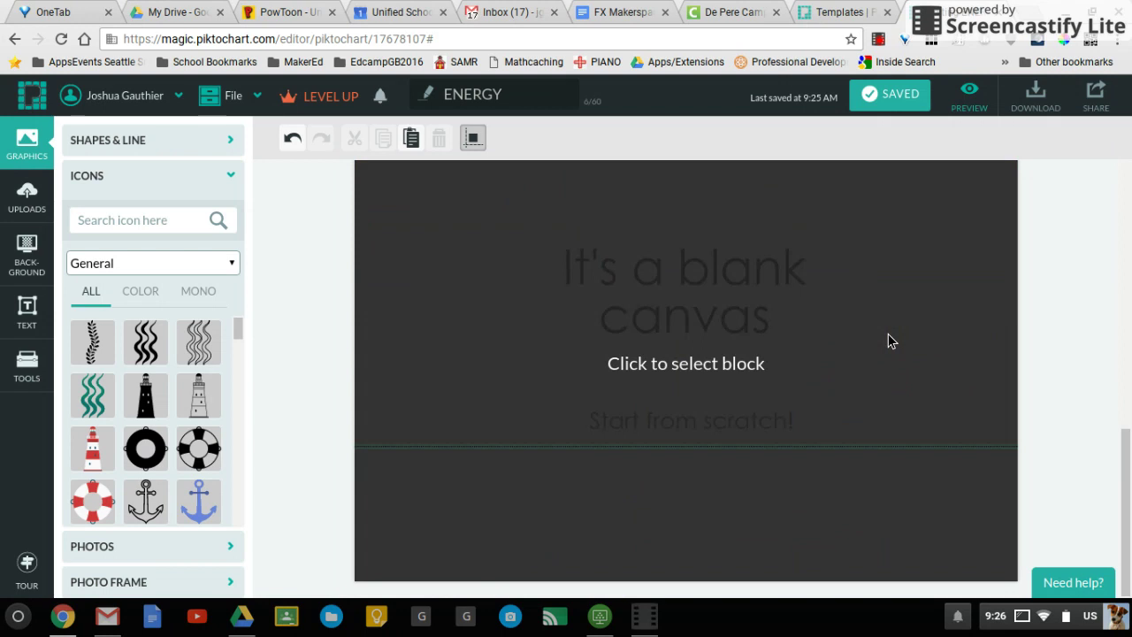
scroll(887, 335, down, 5)
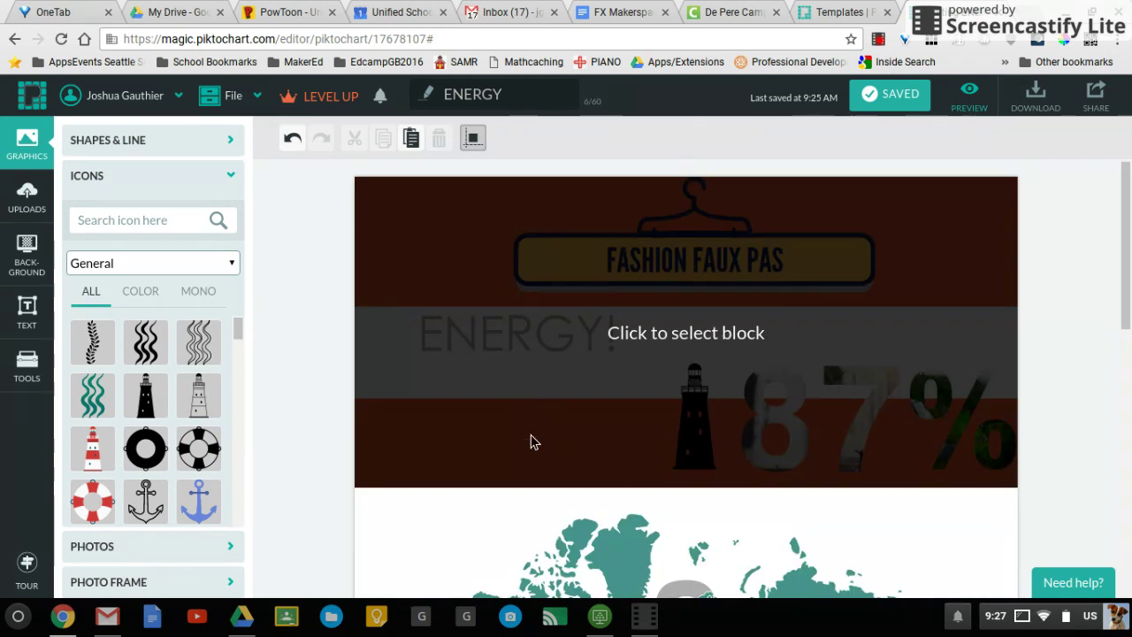
click(575, 257)
click(672, 219)
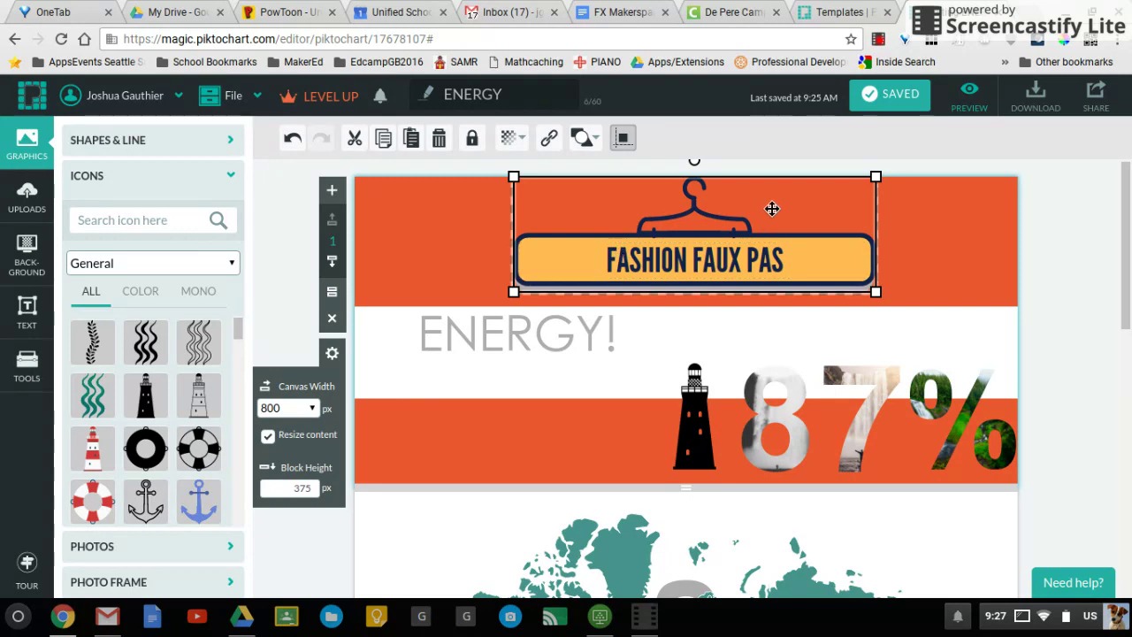
key(Delete)
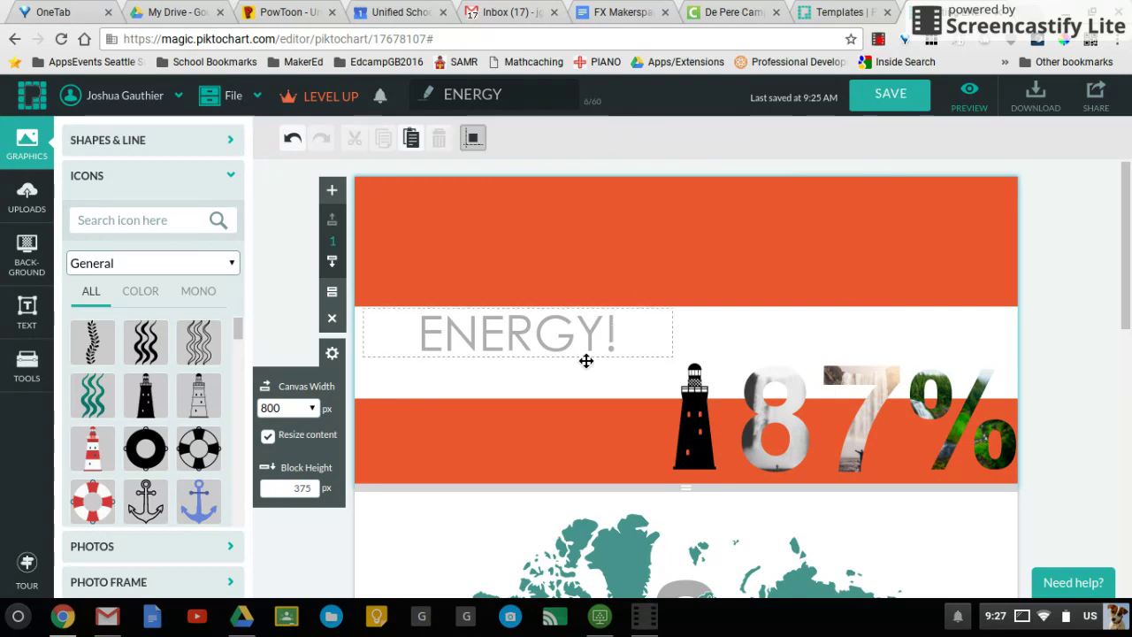